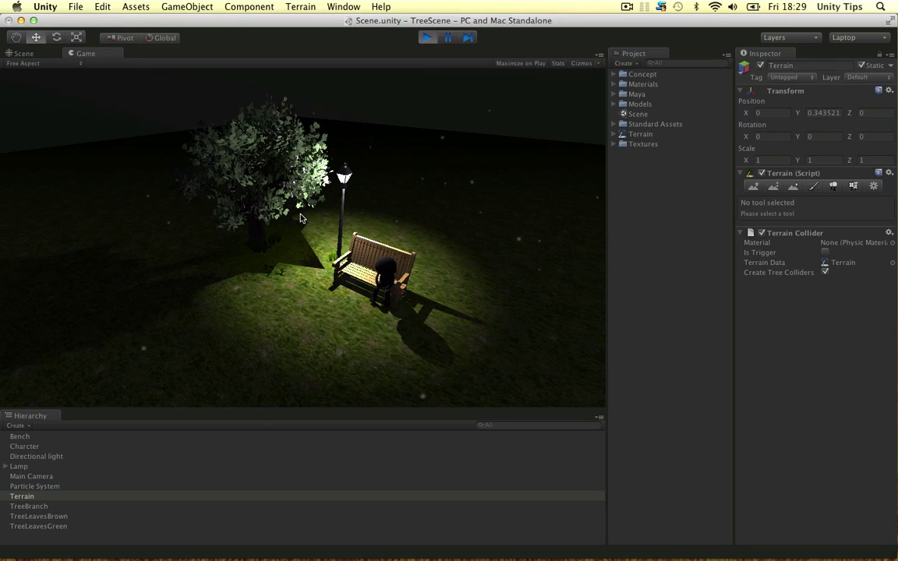
# Stop Play and open the MoodyScene project from the recent projects, then view the Import Package list
pyautogui.click(422, 38)
pyautogui.click(73, 7)
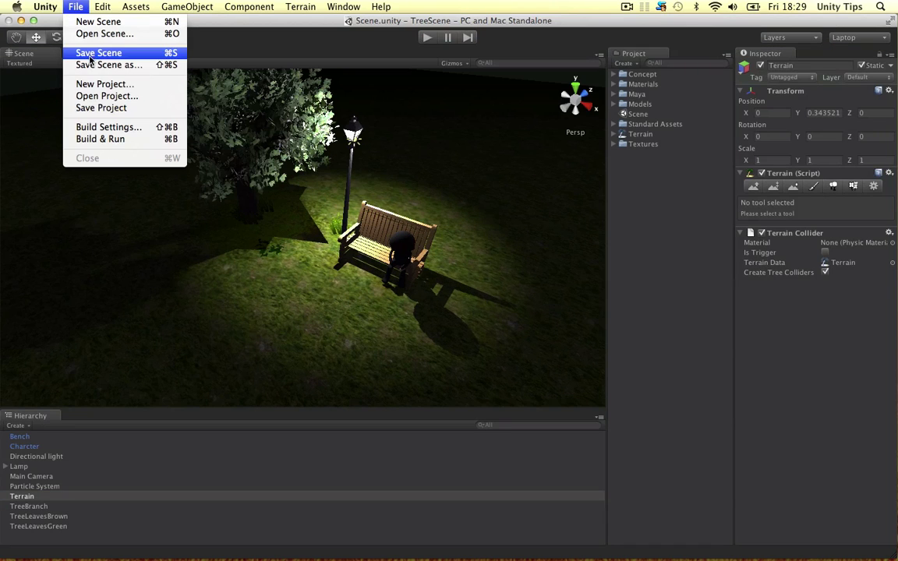
pyautogui.click(105, 95)
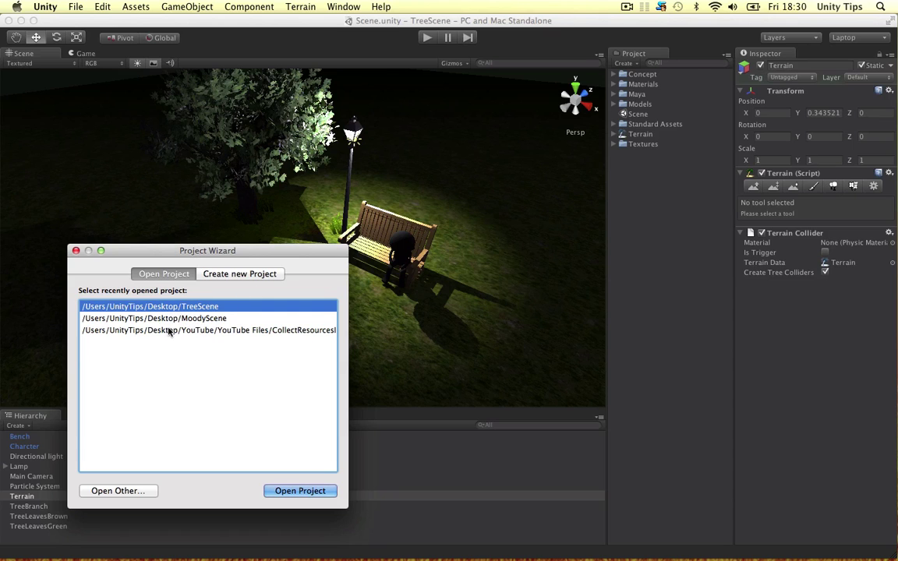
pyautogui.doubleClick(172, 318)
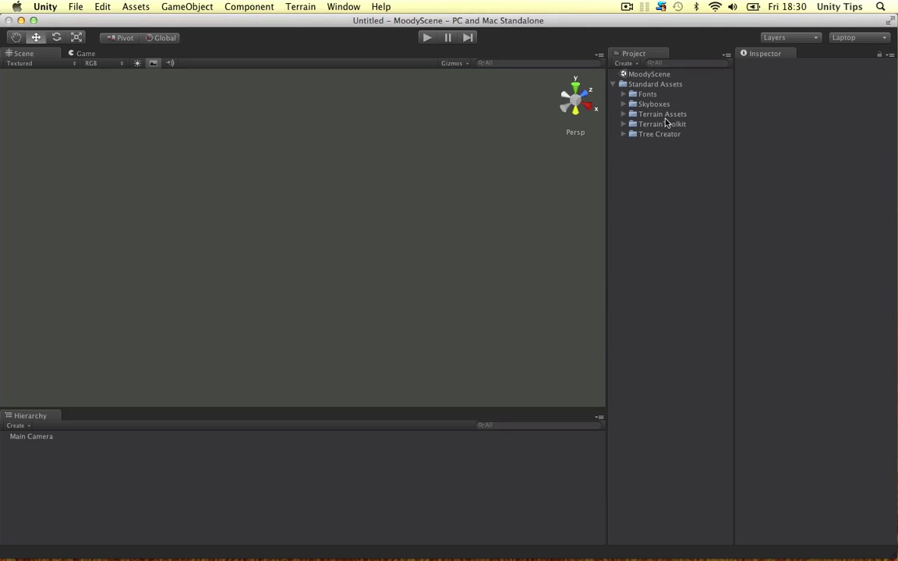
pyautogui.click(135, 6)
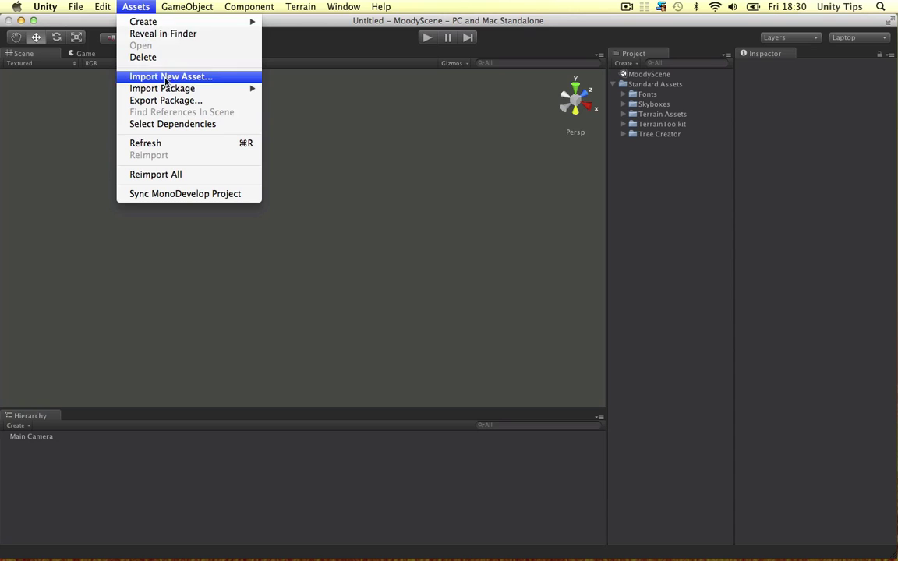
pyautogui.moveTo(167, 88)
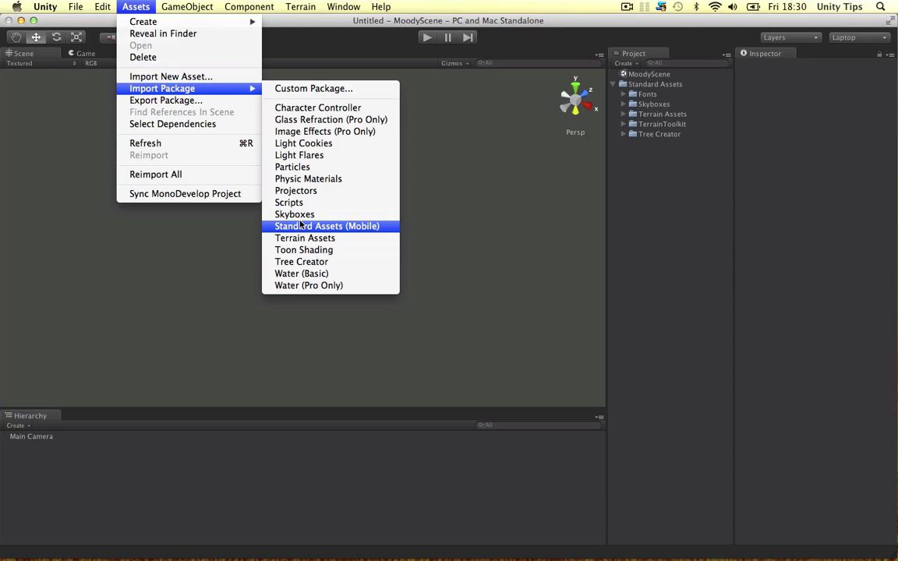
# Close the package list, select the TerrainToolkit folder, and open the Assets menu
pyautogui.click(515, 196)
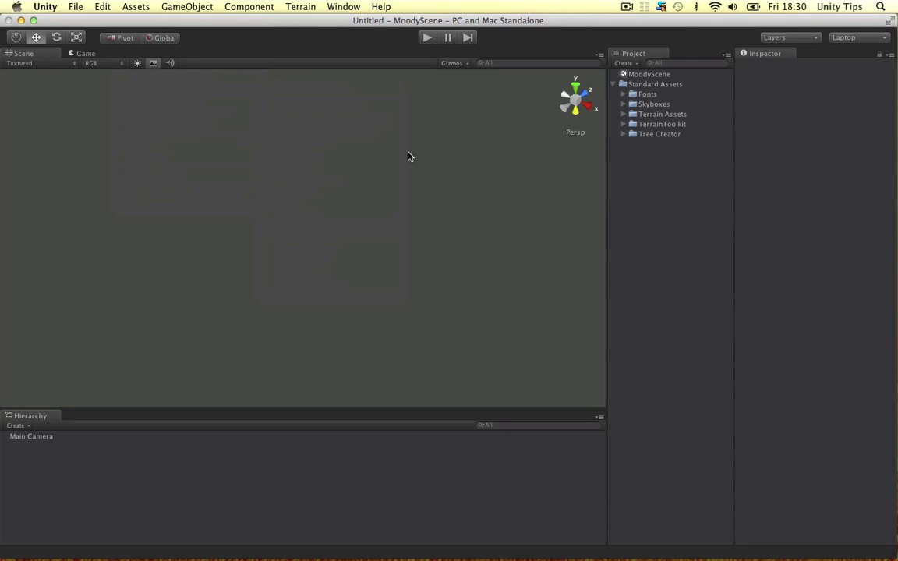
pyautogui.click(649, 127)
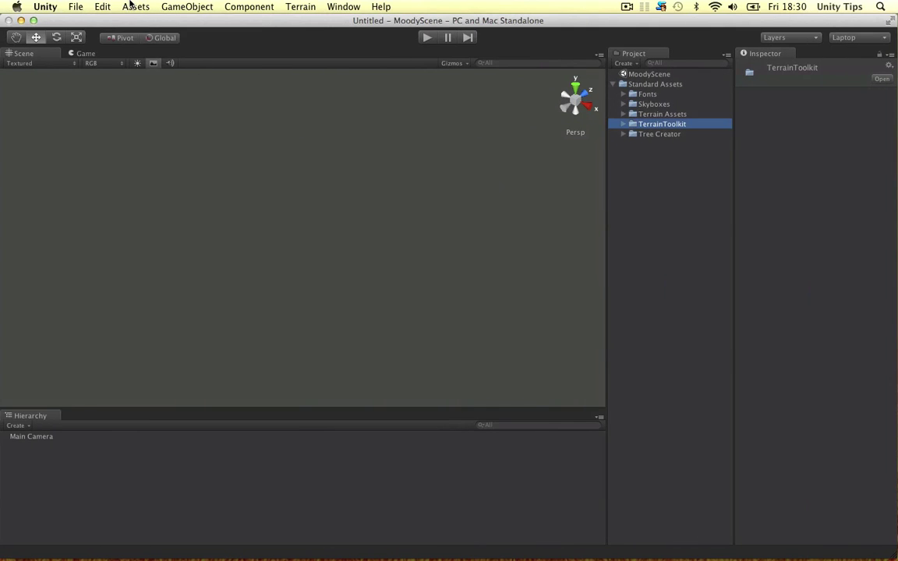
pyautogui.click(133, 6)
pyautogui.moveTo(145, 87)
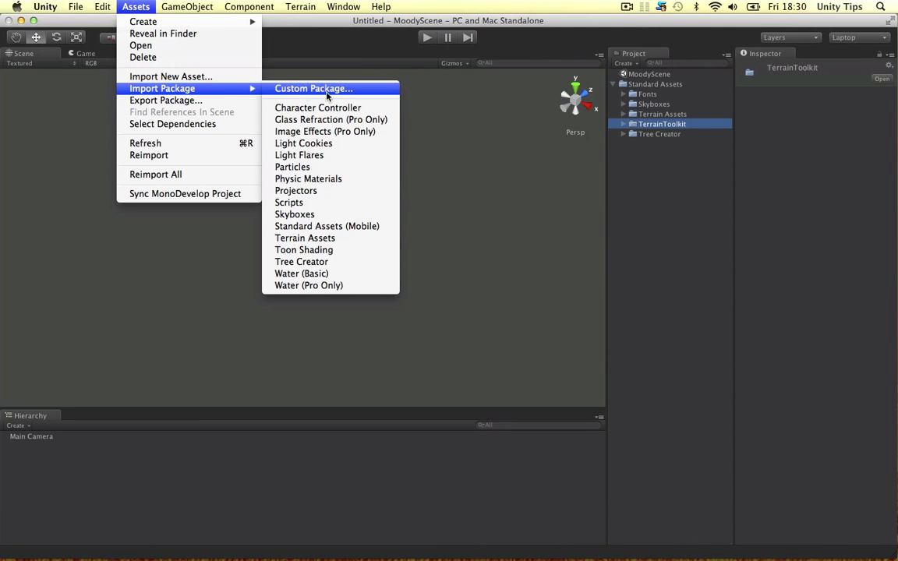
pyautogui.click(501, 162)
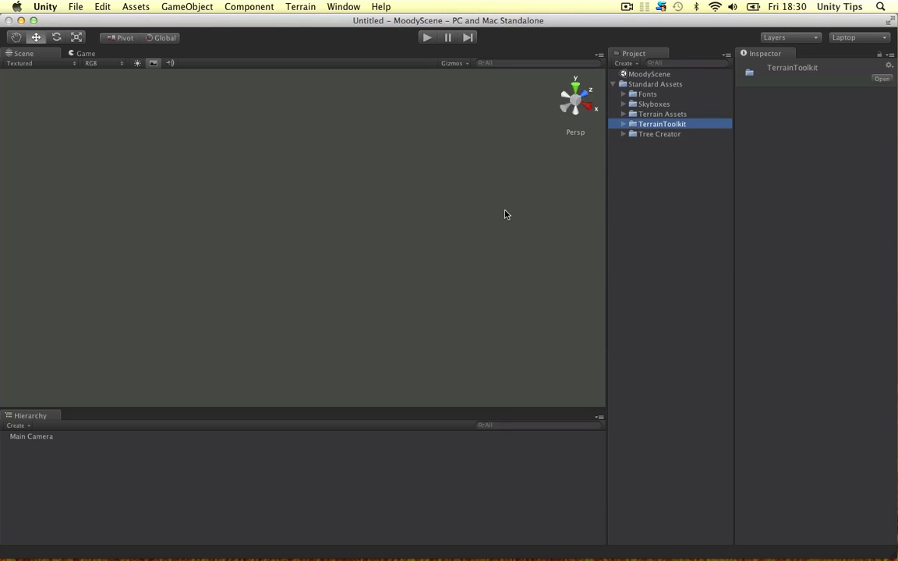
# Create a new flat terrain in the MoodyScene
pyautogui.click(530, 230)
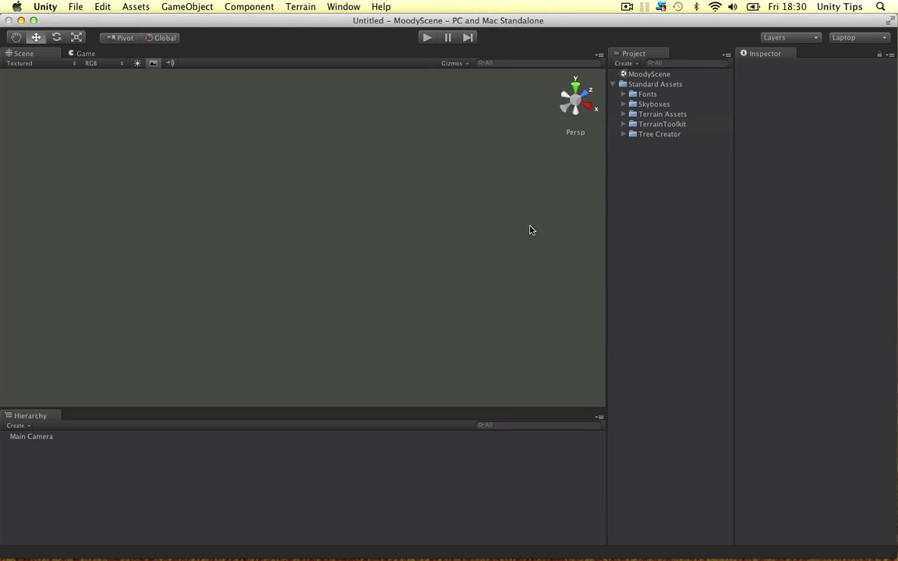
pyautogui.click(297, 6)
pyautogui.click(297, 25)
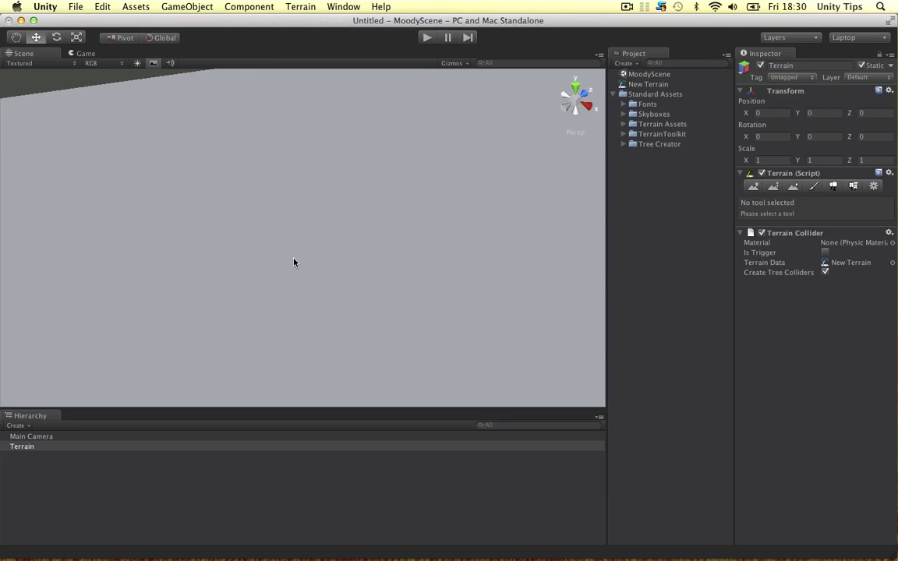
pyautogui.scroll(2, 282, 201)
# Set the terrain resolution to width 124, height 50 and length 124
pyautogui.click(300, 6)
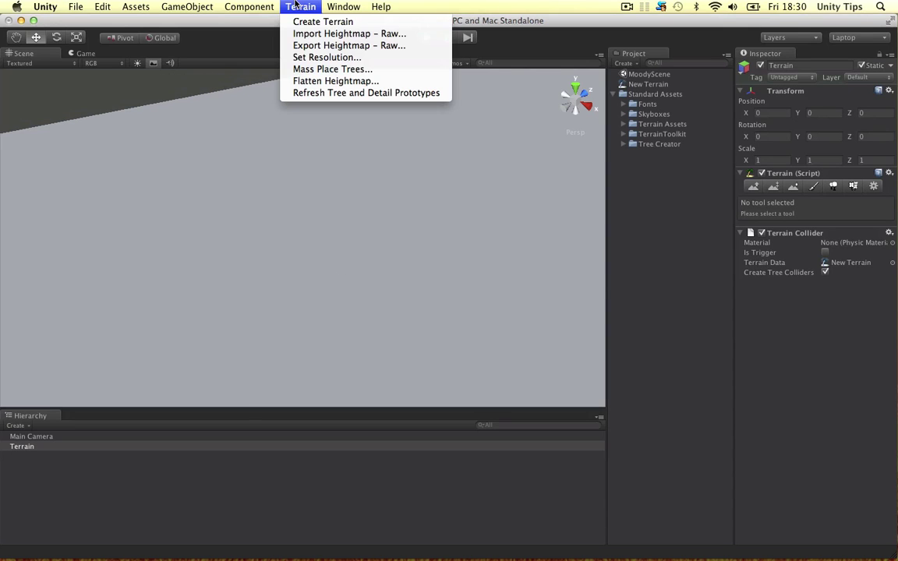
pyautogui.click(311, 58)
pyautogui.write('124')
pyautogui.click(441, 203)
pyautogui.write('50')
pyautogui.press('Tab')
pyautogui.write('1')
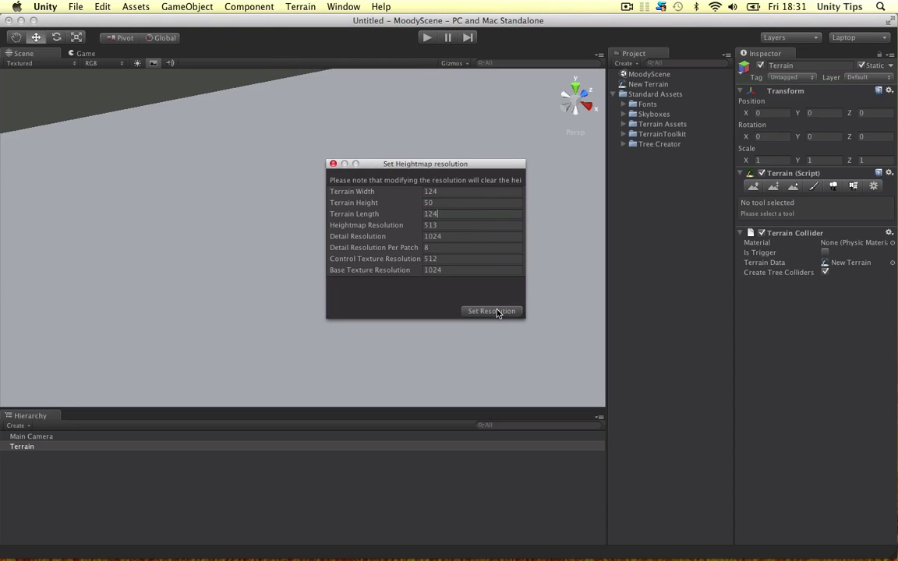
pyautogui.click(493, 311)
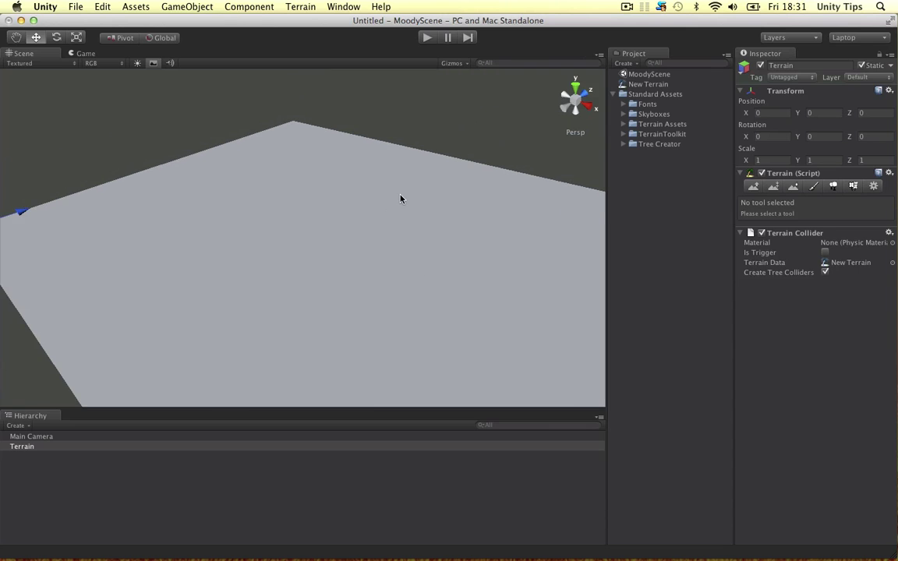
pyautogui.keyDown('alt'); pyautogui.moveTo(399, 198); pyautogui.dragTo(420, 154); pyautogui.keyUp('alt')
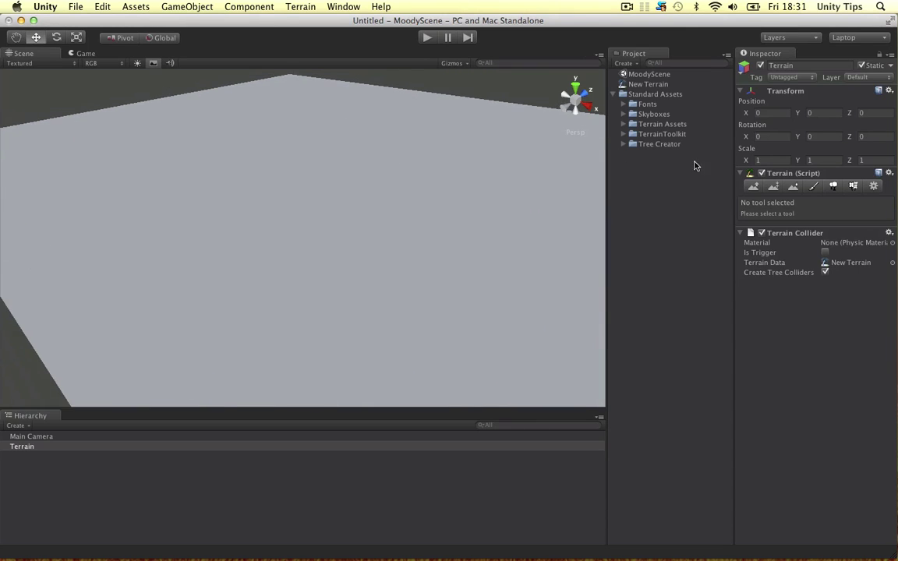
# Add Grass (Hill) as the terrain's paint texture so the whole surface turns green
pyautogui.click(833, 185)
pyautogui.click(850, 343)
pyautogui.click(849, 347)
pyautogui.click(501, 158)
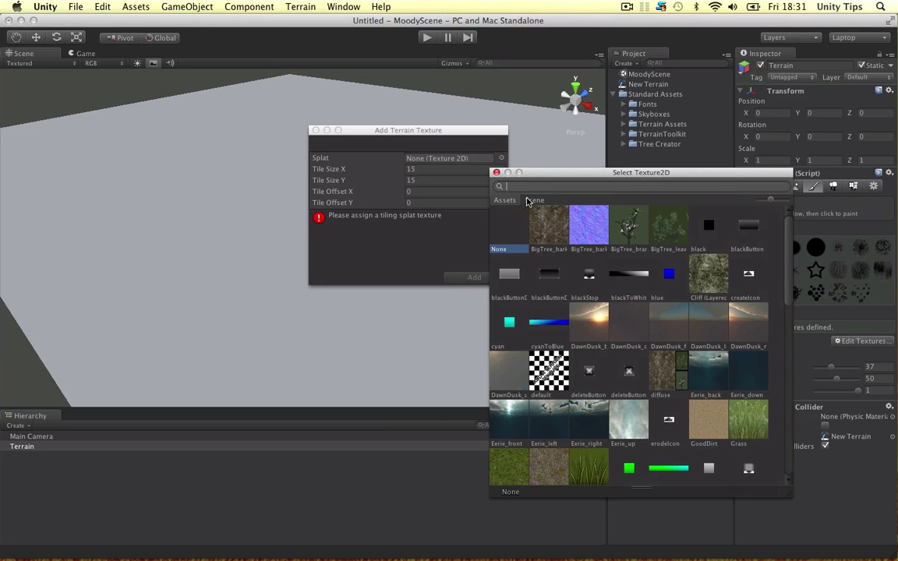
pyautogui.write('grass')
pyautogui.doubleClick(580, 224)
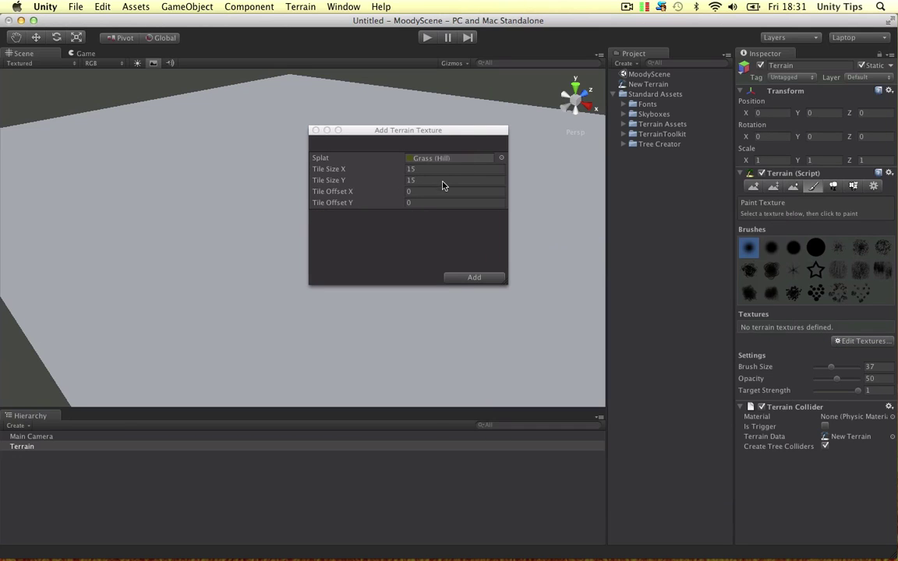
pyautogui.click(442, 169)
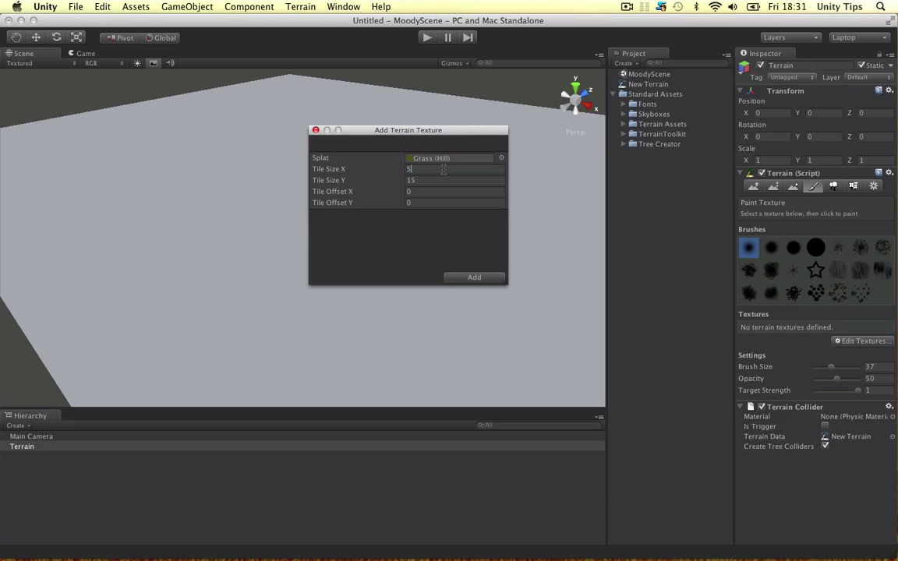
pyautogui.click(466, 278)
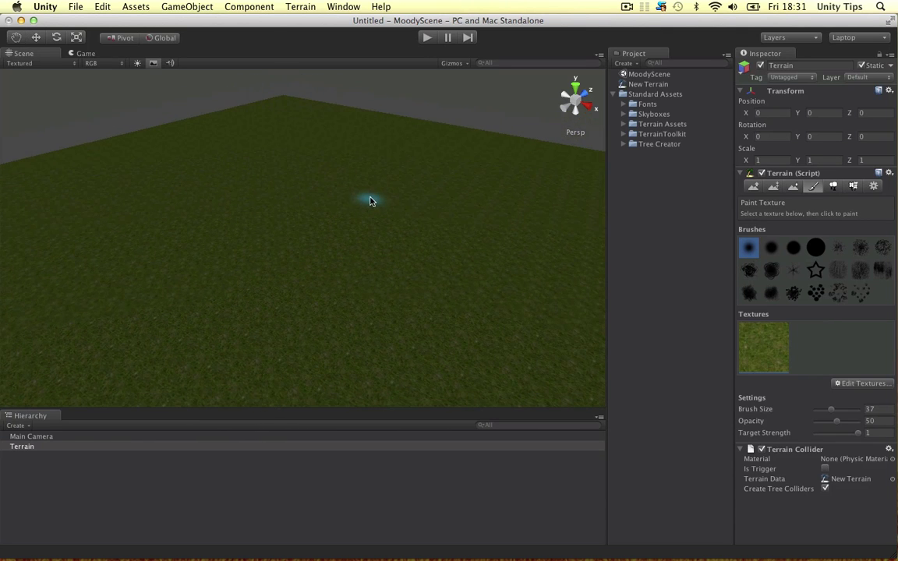
# Save the scene as MoodyScene.unity in Assets, overwriting the existing file
pyautogui.press('super+s')
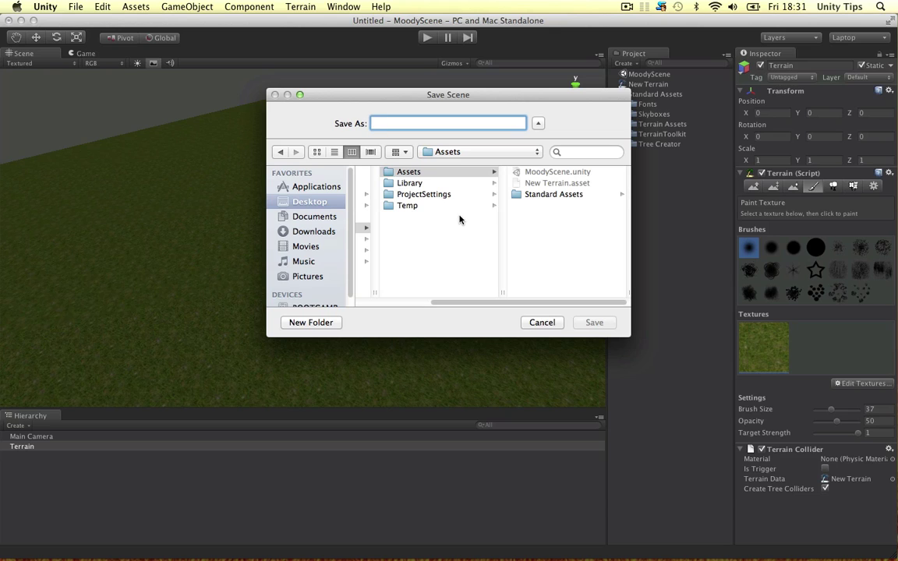
pyautogui.write('MoodS')
pyautogui.press('BackSpace')
pyautogui.write('yScene')
pyautogui.press('Return')
pyautogui.click(546, 178)
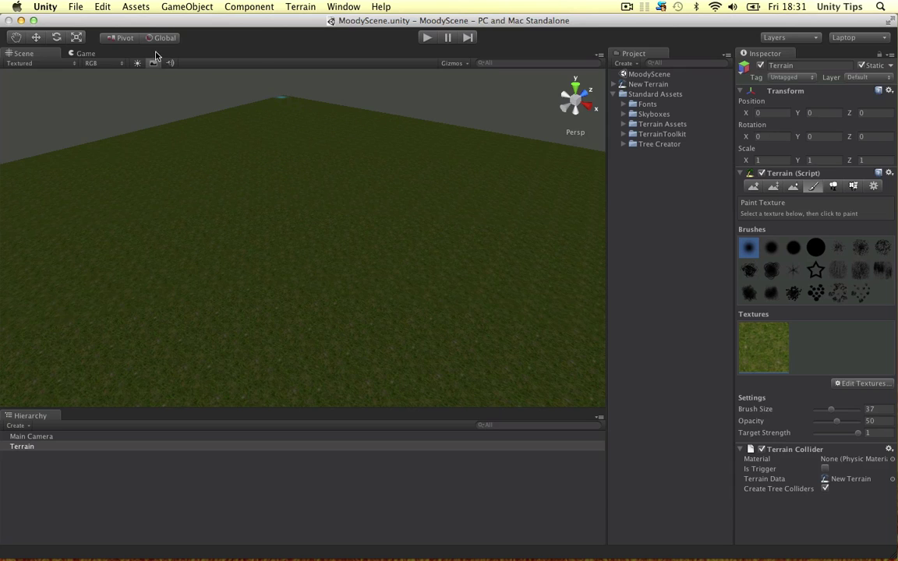
# Add a Directional Light and raise it high above the terrain
pyautogui.click(136, 6)
pyautogui.moveTo(187, 6)
pyautogui.moveTo(195, 33)
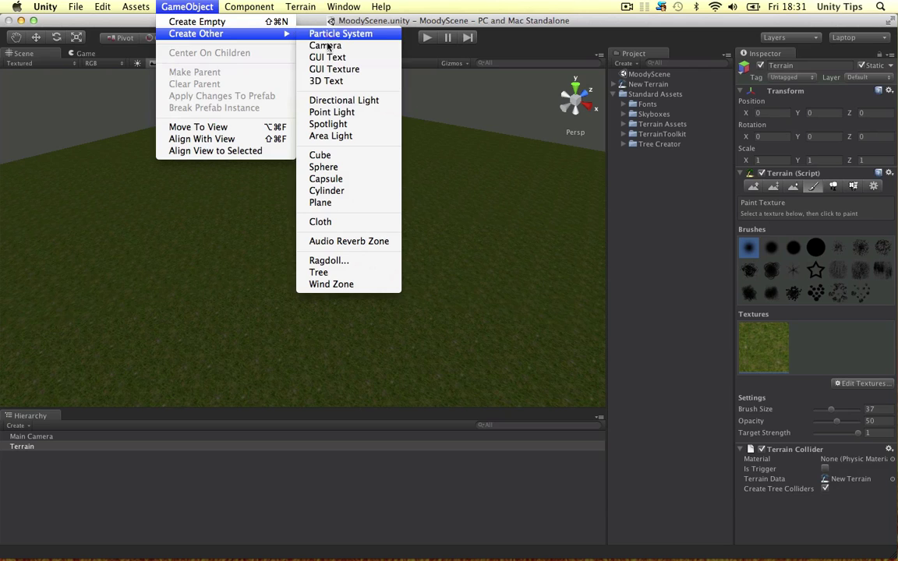
pyautogui.click(344, 100)
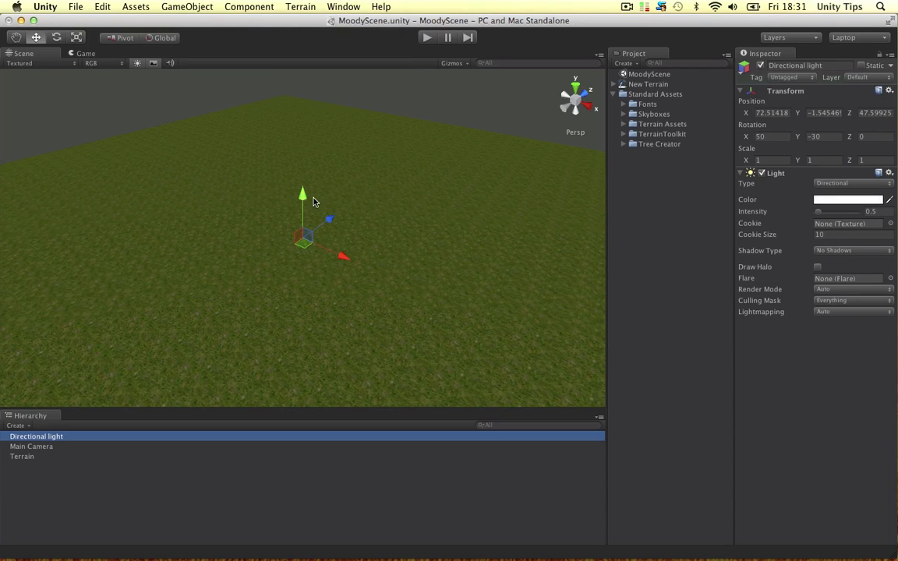
pyautogui.moveTo(310, 200); pyautogui.dragTo(312, 46)
# Set the light colour to grey and its intensity to 0.02
pyautogui.click(848, 199)
pyautogui.moveTo(596, 202); pyautogui.dragTo(565, 194)
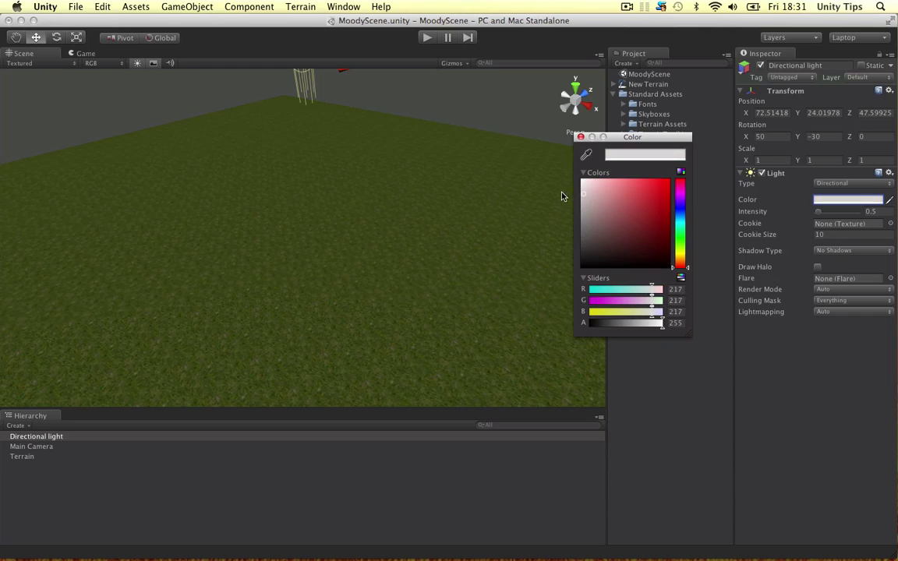
pyautogui.click(580, 137)
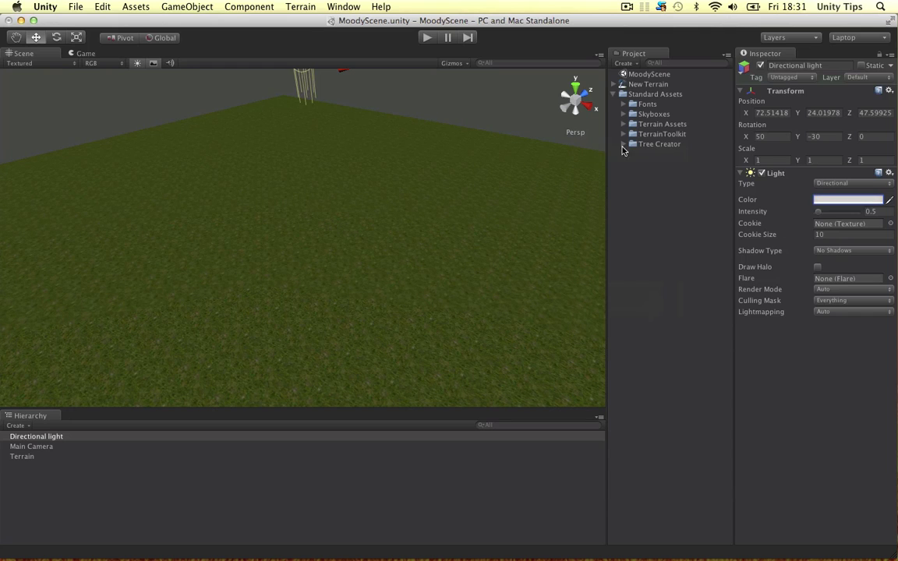
pyautogui.click(870, 211)
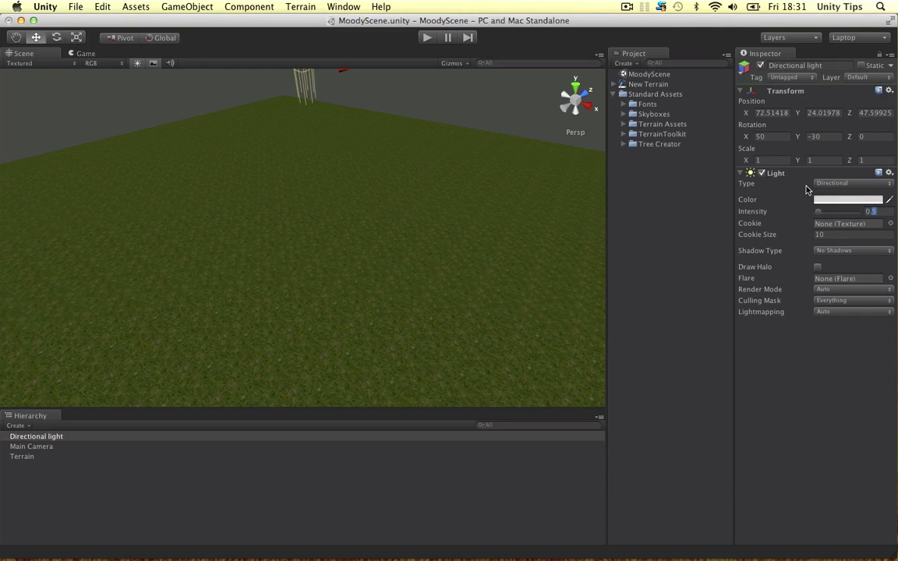
pyautogui.write('0.01')
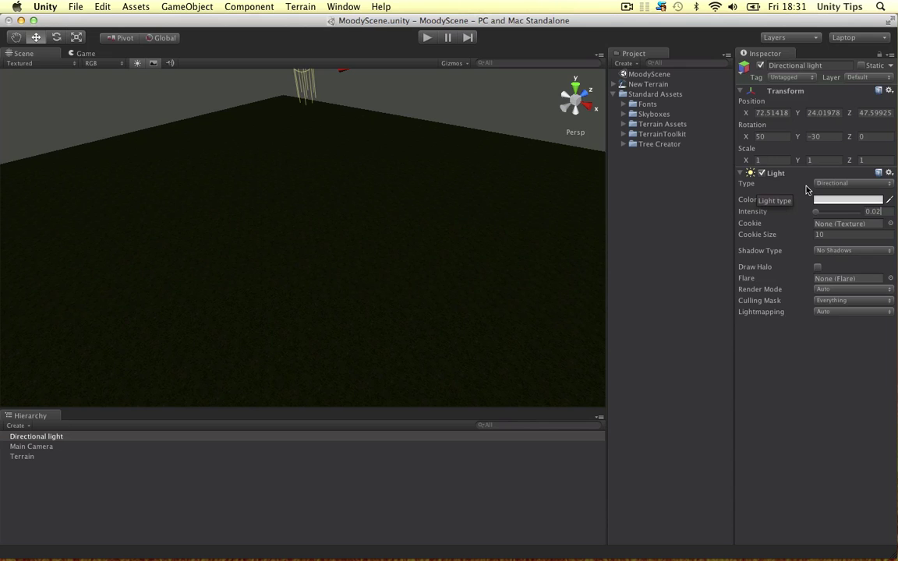
pyautogui.keyDown('alt'); pyautogui.moveTo(431, 171); pyautogui.dragTo(452, 150); pyautogui.keyUp('alt')
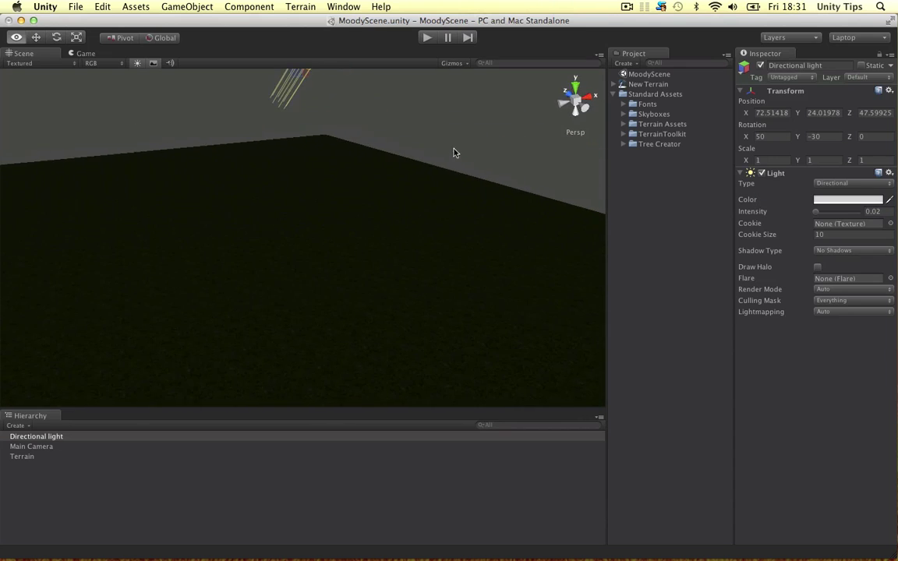
# Give the directional light Soft Shadows and deselect it
pyautogui.click(849, 250)
pyautogui.click(837, 270)
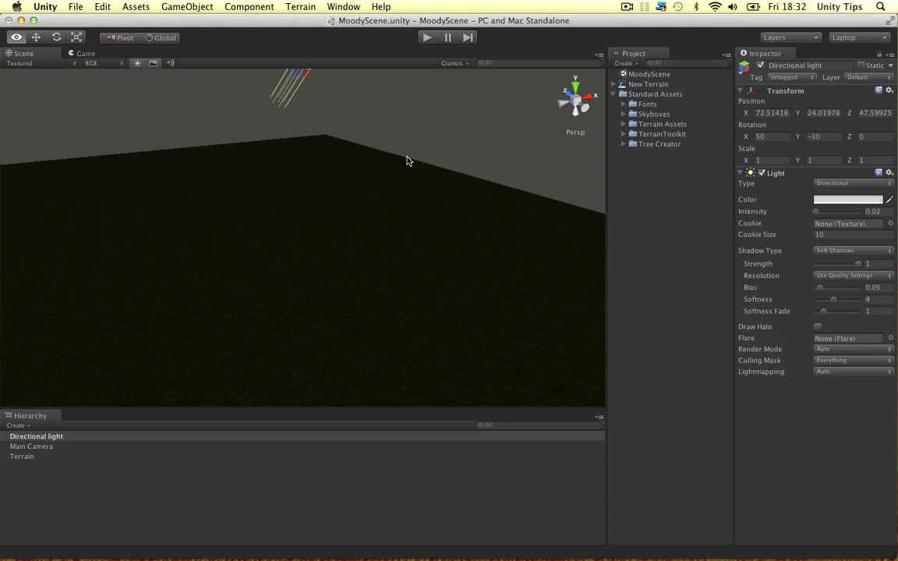
pyautogui.moveTo(406, 161)
pyautogui.keyDown('alt'); pyautogui.mouseDown()
pyautogui.moveTo(295, 171)
pyautogui.moveTo(403, 152)
pyautogui.moveTo(353, 173)
pyautogui.moveTo(399, 172)
pyautogui.mouseUp(); pyautogui.keyUp('alt')
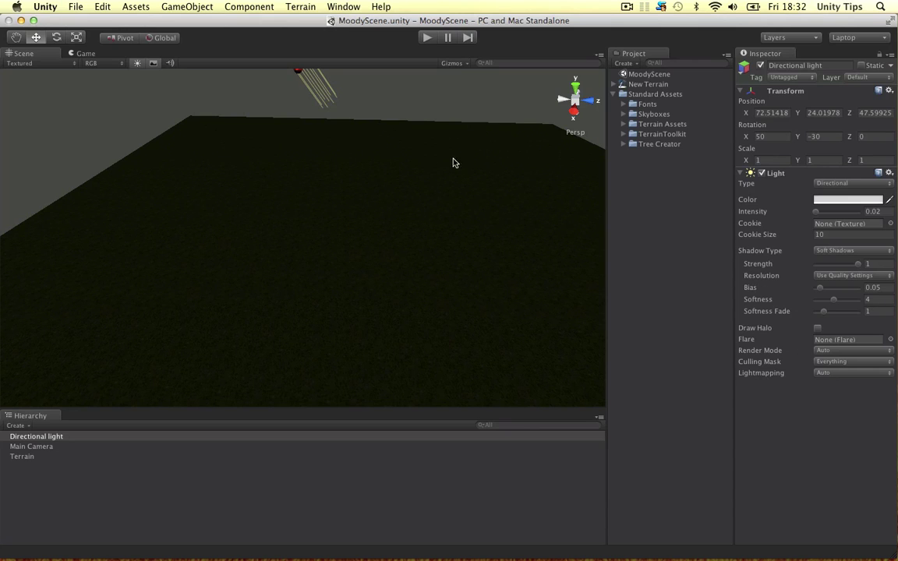
pyautogui.click(427, 96)
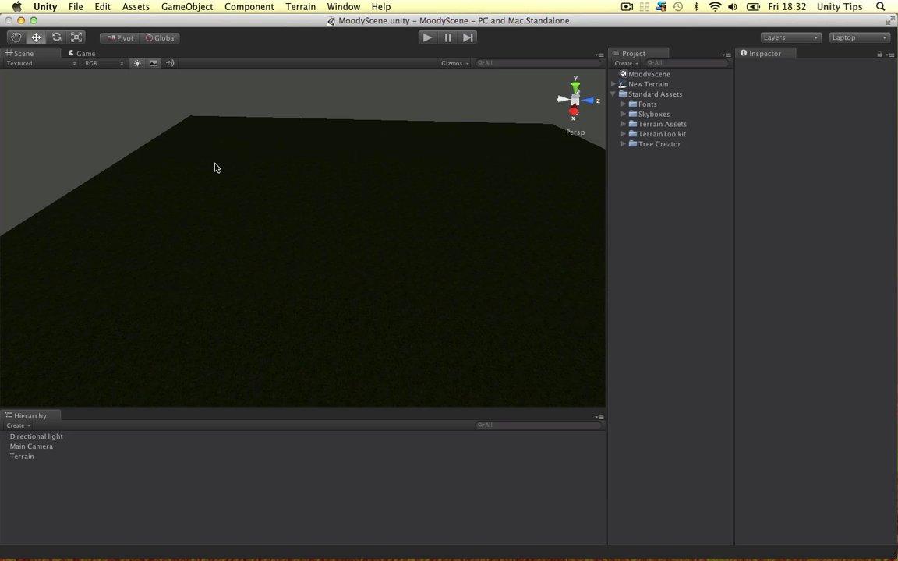
# In Render Settings, enable fog with black colour and density 0.02
pyautogui.click(102, 6)
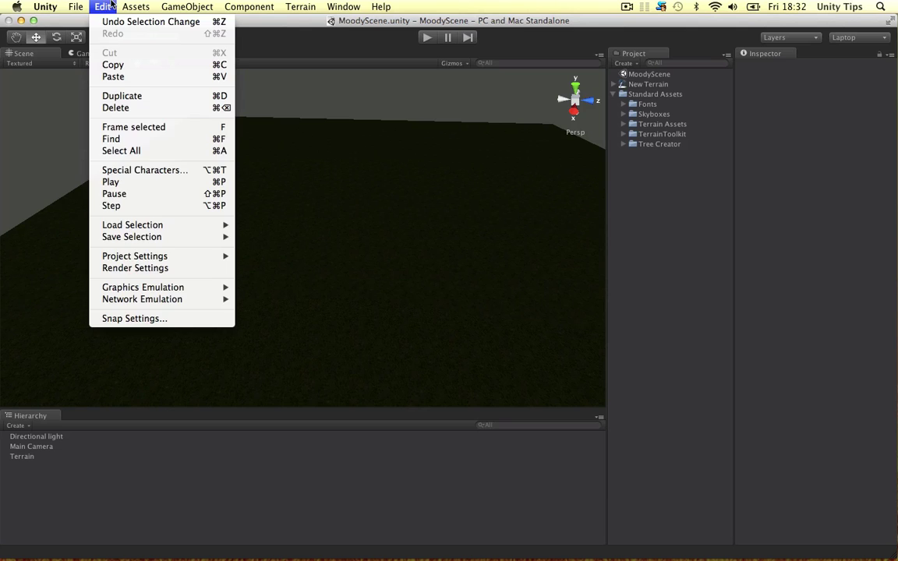
pyautogui.click(156, 267)
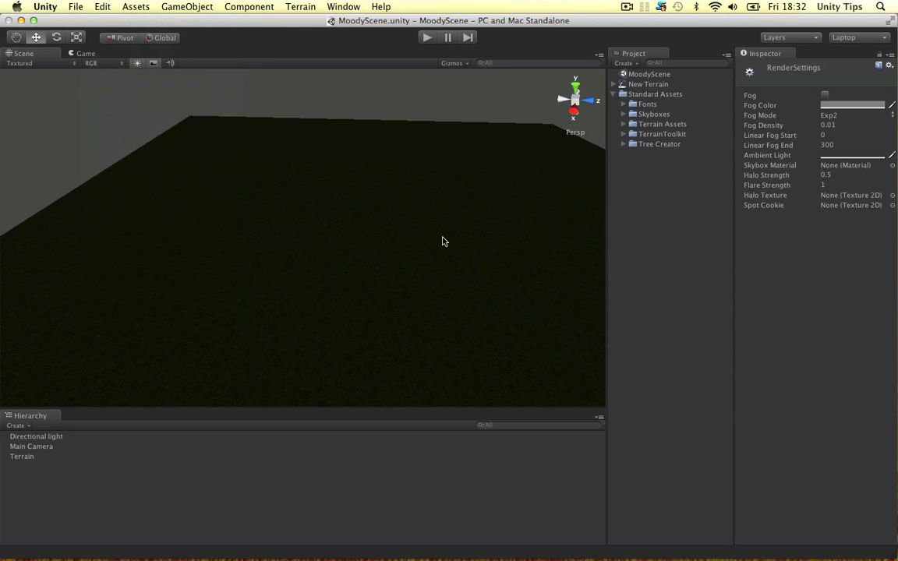
pyautogui.click(825, 94)
pyautogui.click(852, 105)
pyautogui.click(623, 207)
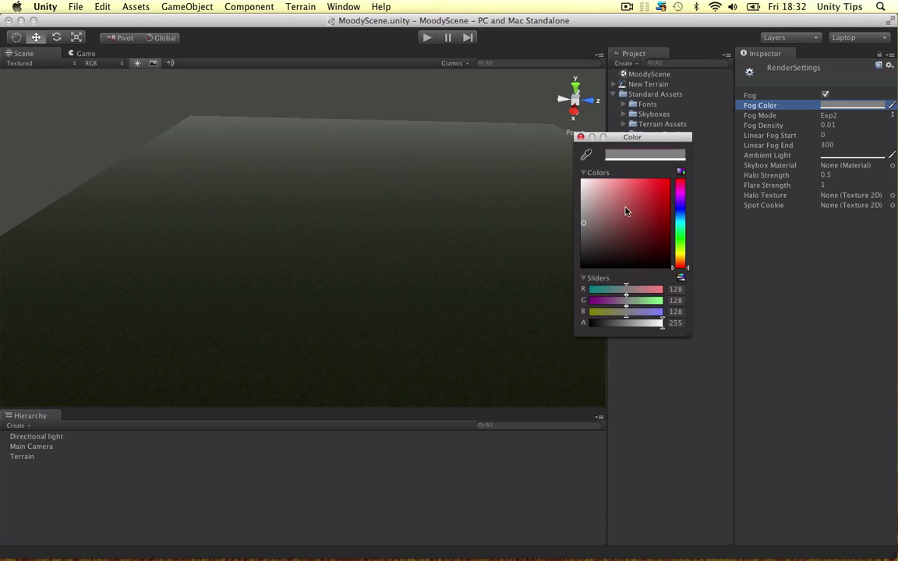
pyautogui.click(582, 265)
pyautogui.click(581, 138)
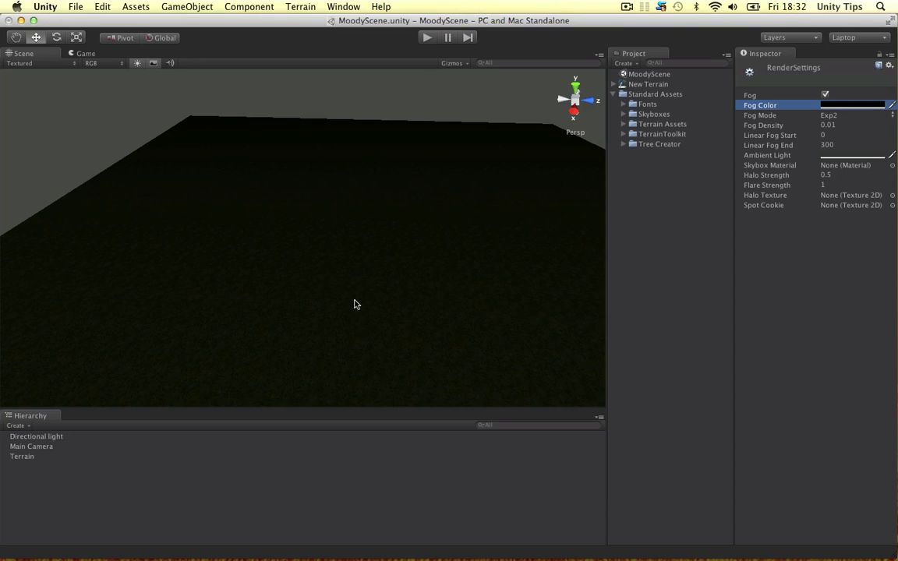
pyautogui.click(836, 125)
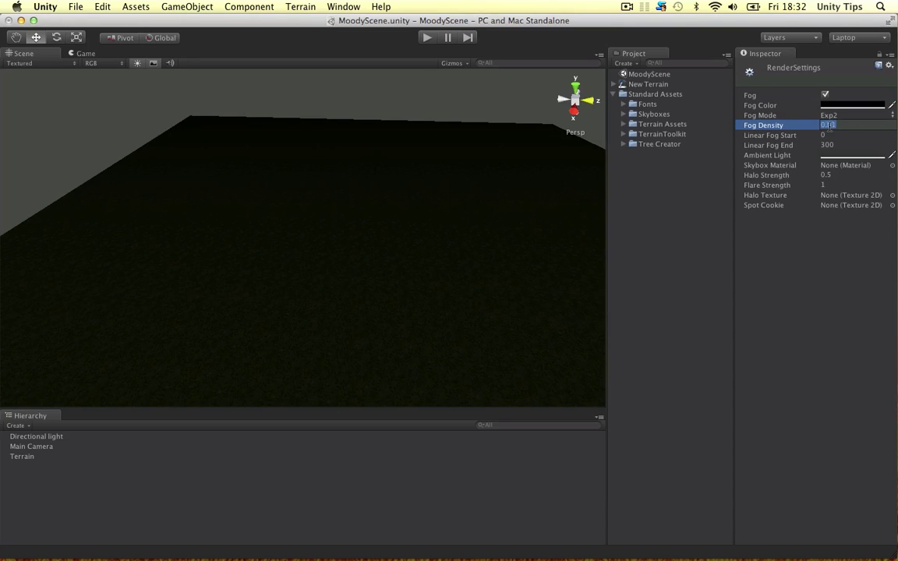
pyautogui.write('0.02')
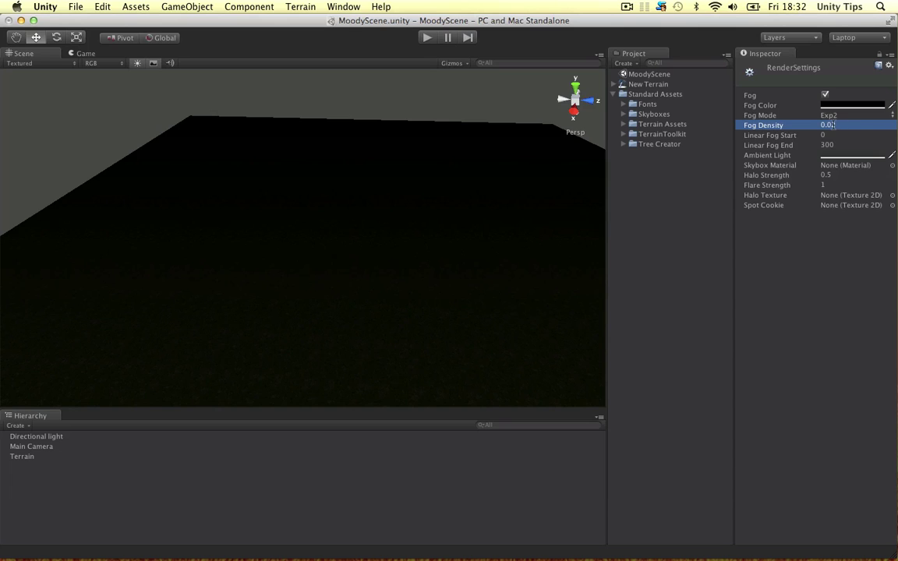
pyautogui.keyDown('alt'); pyautogui.moveTo(545, 146); pyautogui.dragTo(600, 148); pyautogui.keyUp('alt')
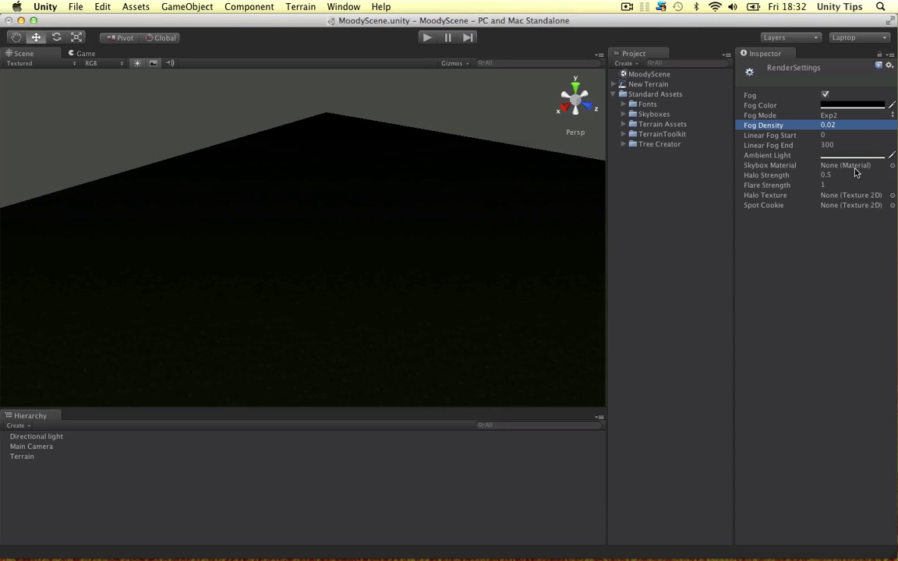
# Set MoonShine Skybox as the skybox material, then reselect the Terrain with the Move tool
pyautogui.click(892, 166)
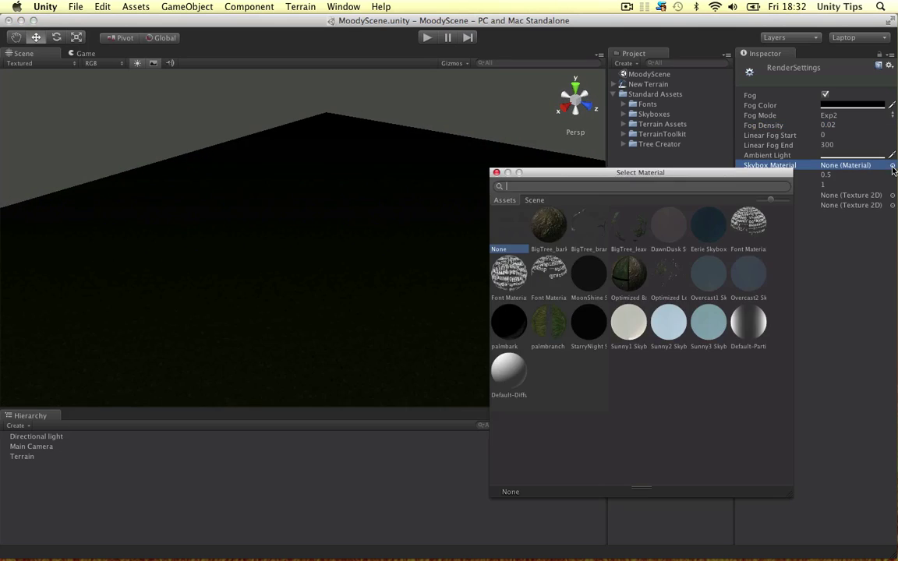
pyautogui.click(588, 273)
pyautogui.keyDown('alt'); pyautogui.click(328, 232); pyautogui.keyUp('alt')
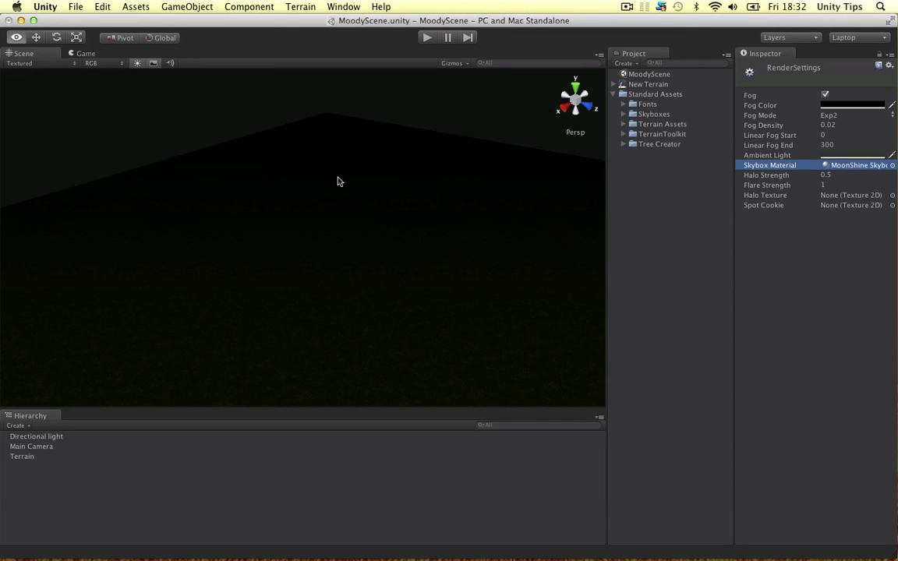
pyautogui.keyDown('alt'); pyautogui.moveTo(343, 197); pyautogui.dragTo(373, 242); pyautogui.keyUp('alt')
pyautogui.moveTo(2, 3)
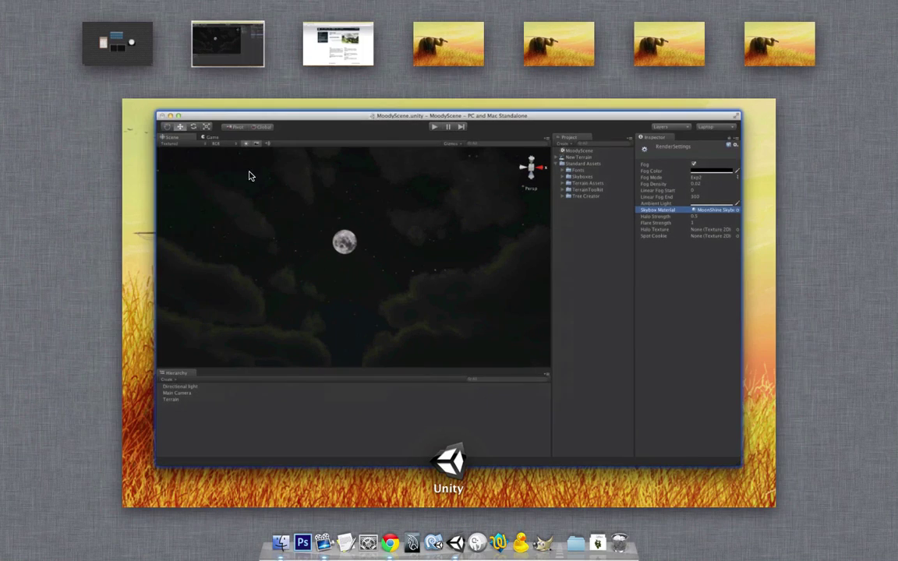
pyautogui.click(263, 161)
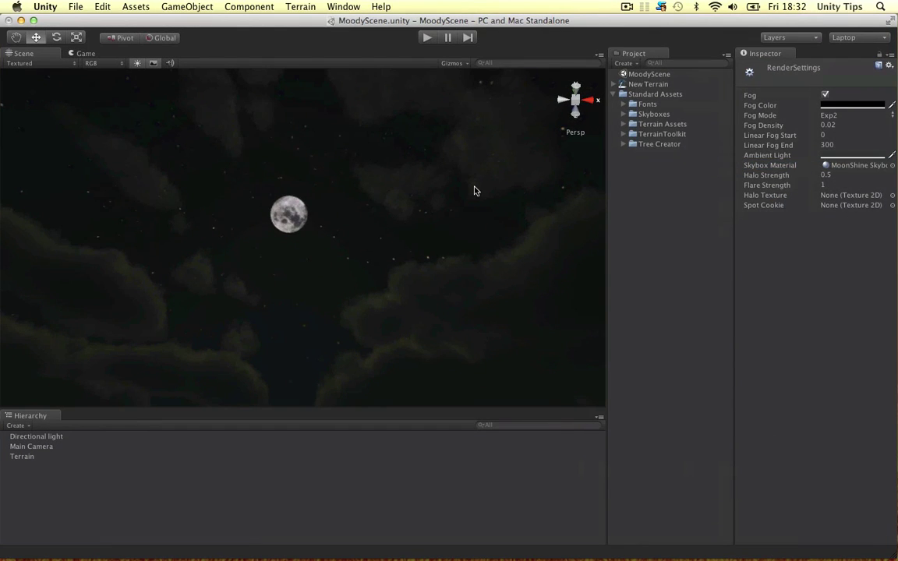
pyautogui.keyDown('alt'); pyautogui.moveTo(344, 212); pyautogui.dragTo(301, 172); pyautogui.keyUp('alt')
pyautogui.click(333, 257)
pyautogui.press('w')
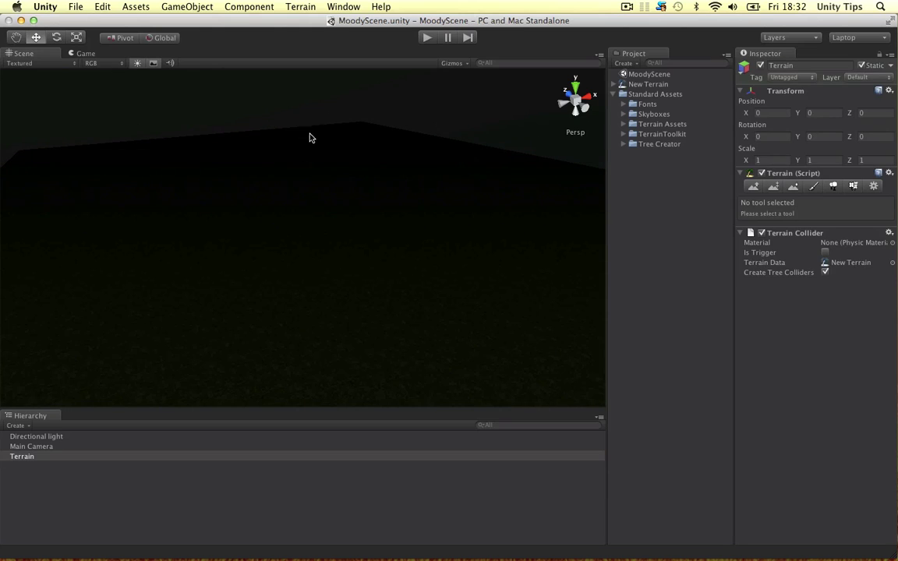
# Set the Player settings' Rendering Path to Deferred Lighting
pyautogui.click(95, 7)
pyautogui.moveTo(169, 232)
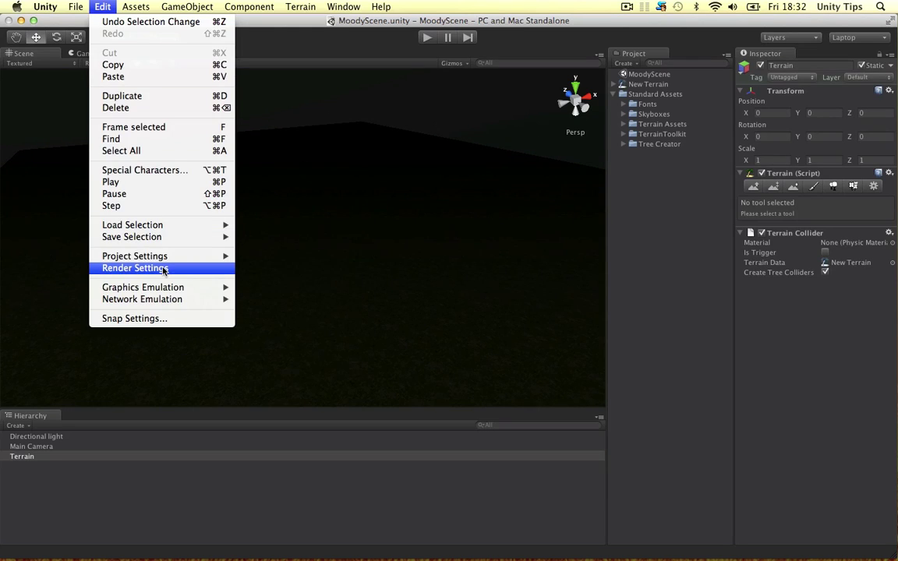
pyautogui.moveTo(163, 256)
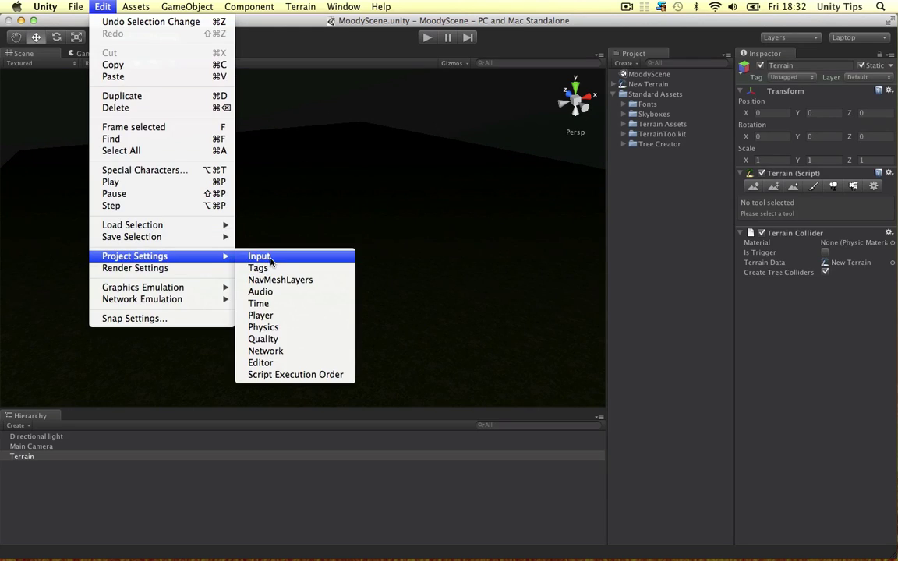
pyautogui.click(282, 315)
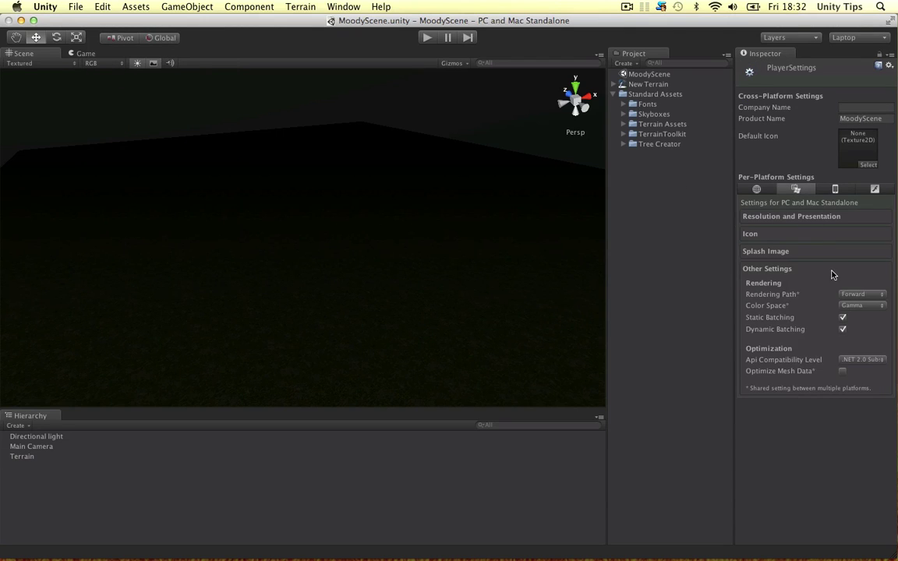
pyautogui.click(861, 295)
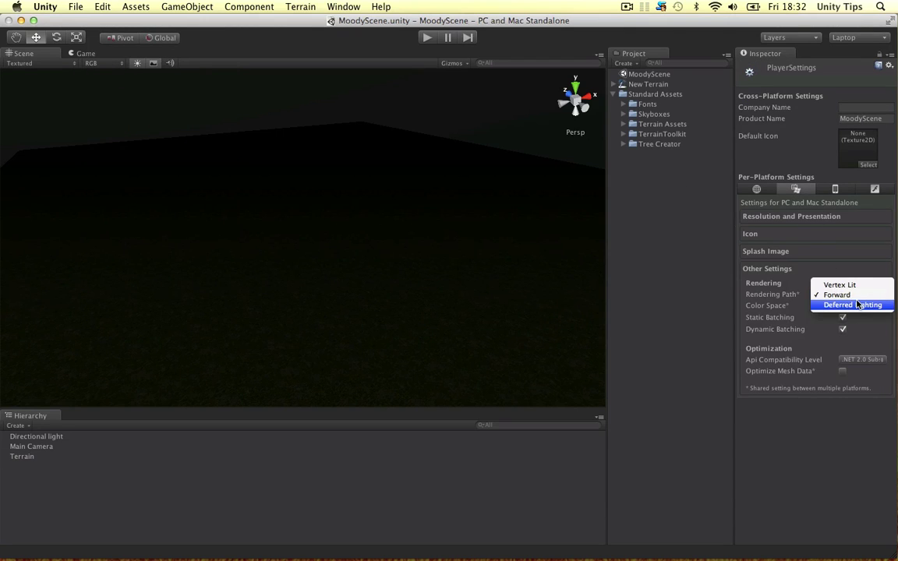
pyautogui.click(807, 305)
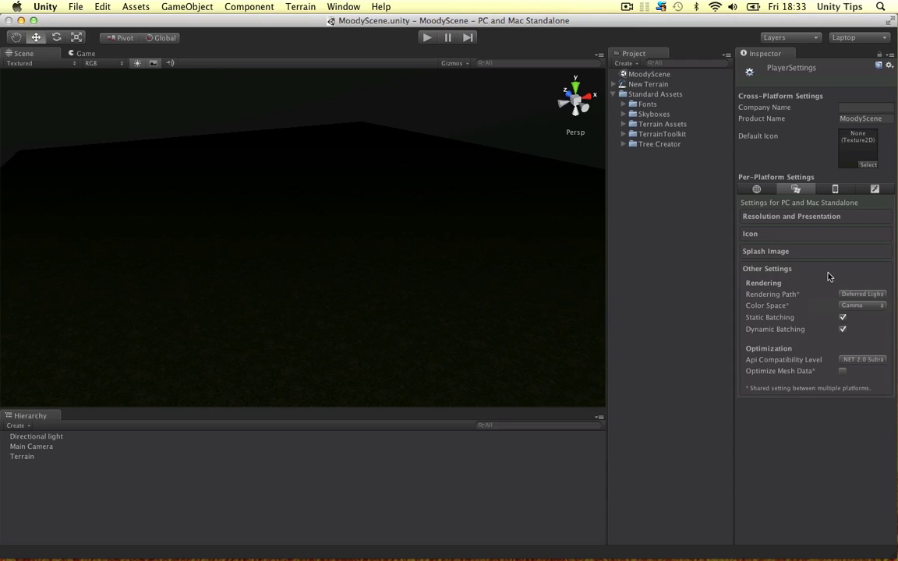
pyautogui.click(861, 293)
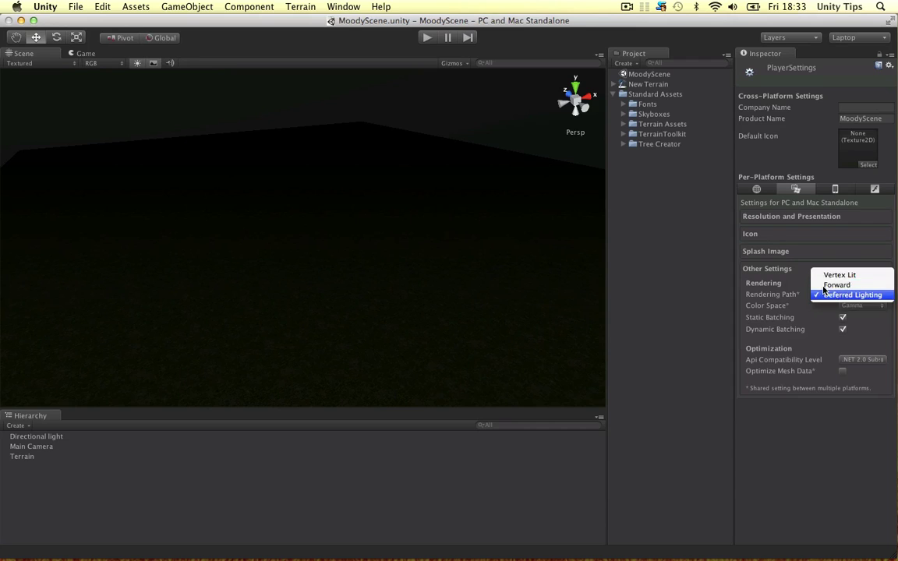
pyautogui.click(468, 289)
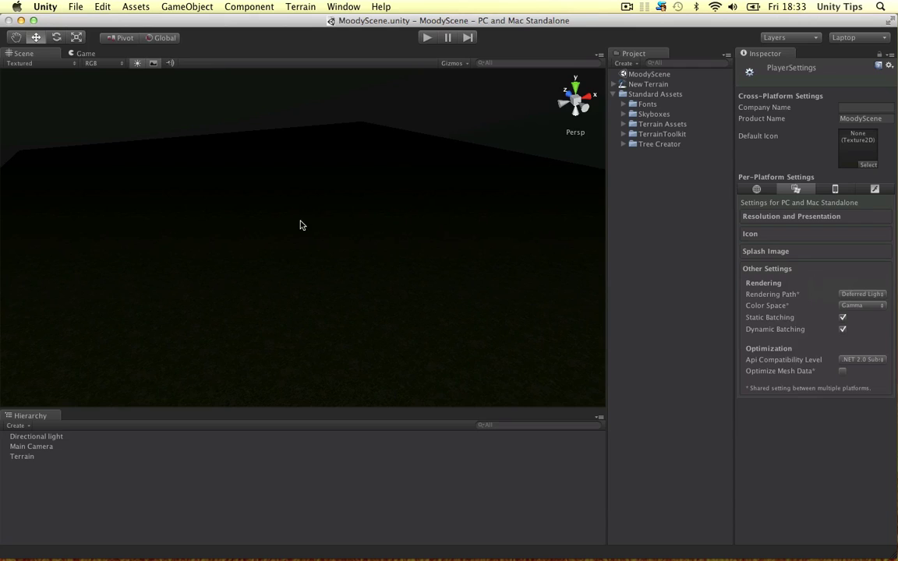
pyautogui.keyDown('alt'); pyautogui.moveTo(296, 223); pyautogui.dragTo(245, 263); pyautogui.keyUp('alt')
pyautogui.click(281, 227)
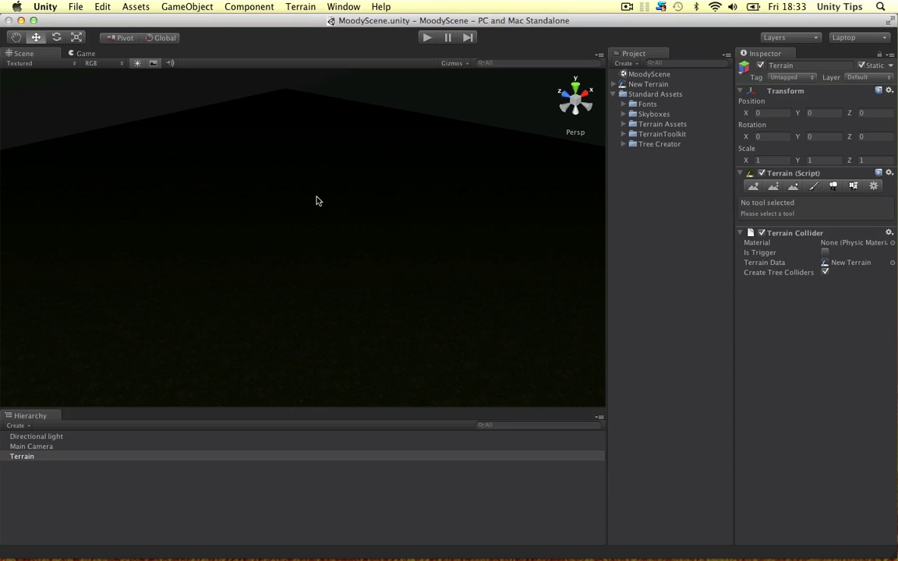
# Set the Directional light's intensity to 0.15 so the grass shows faintly
pyautogui.keyDown('alt'); pyautogui.moveTo(307, 184); pyautogui.dragTo(305, 198); pyautogui.keyUp('alt')
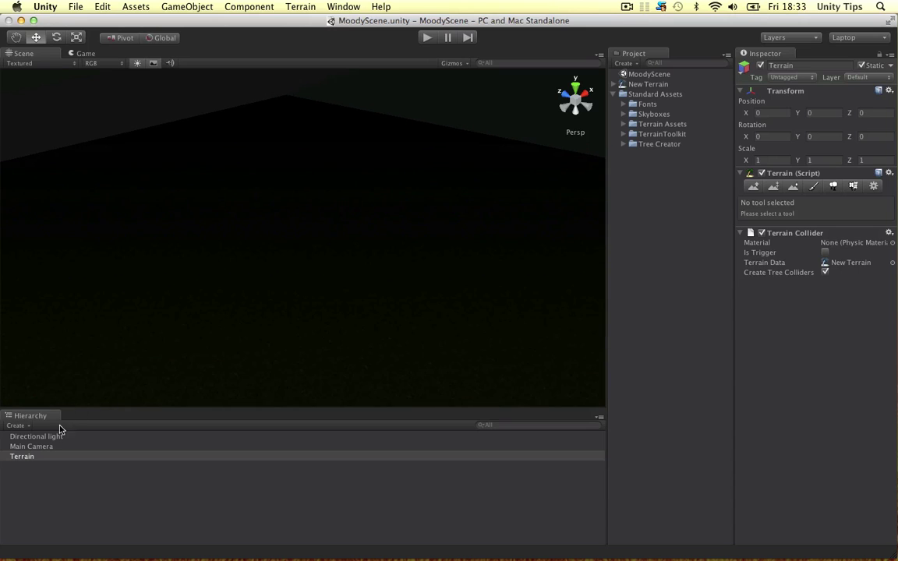
pyautogui.click(35, 445)
pyautogui.click(39, 435)
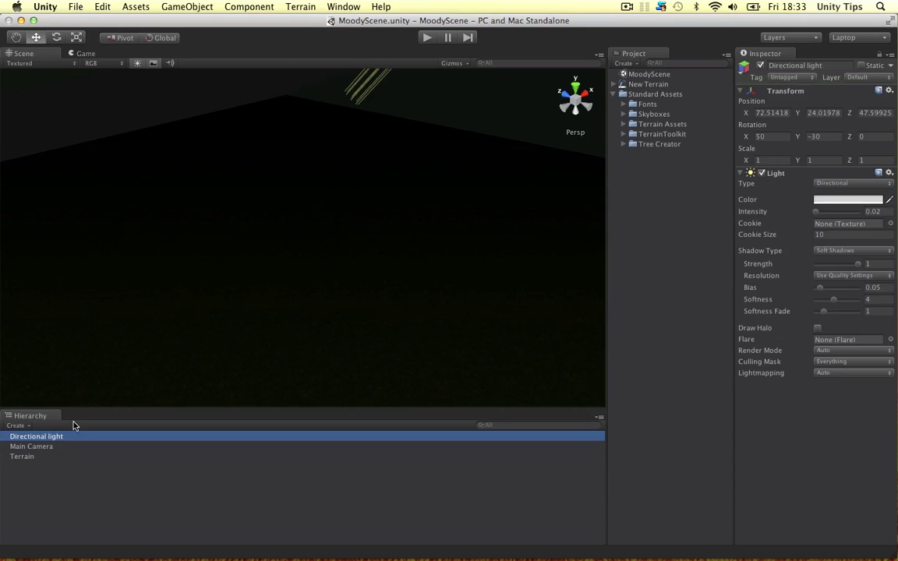
pyautogui.click(886, 211)
pyautogui.write('0.15')
pyautogui.press('Return')
pyautogui.keyDown('alt'); pyautogui.moveTo(471, 235); pyautogui.dragTo(353, 234); pyautogui.keyUp('alt')
pyautogui.keyDown('alt'); pyautogui.moveTo(460, 186); pyautogui.dragTo(382, 199); pyautogui.keyUp('alt')
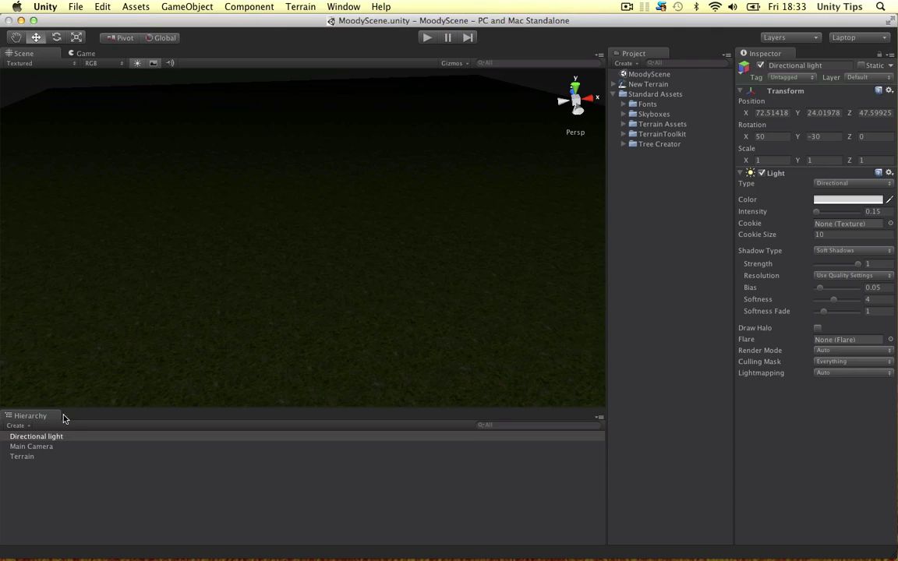
# Add BigTree as a tree type on the Terrain's Place Trees tool
pyautogui.click(23, 457)
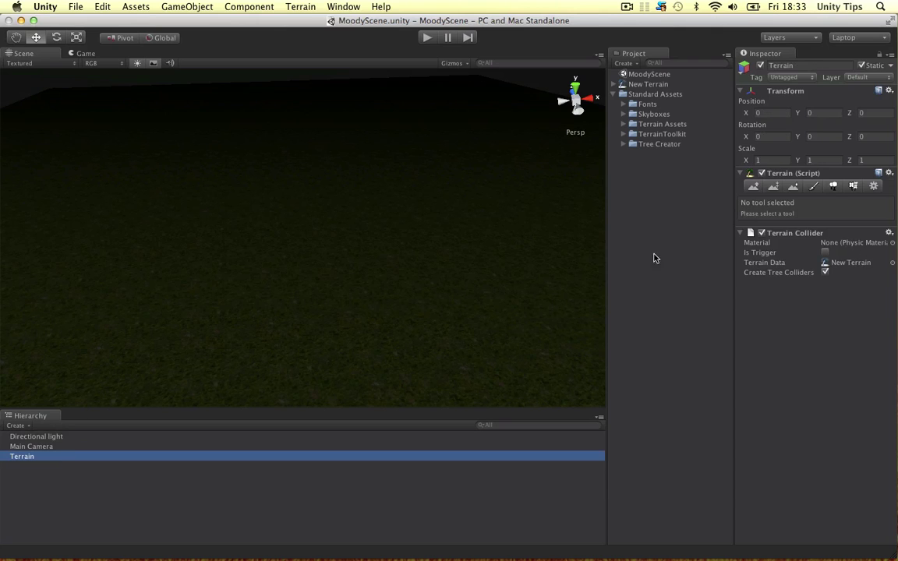
pyautogui.click(834, 187)
pyautogui.click(865, 266)
pyautogui.click(867, 269)
pyautogui.click(561, 143)
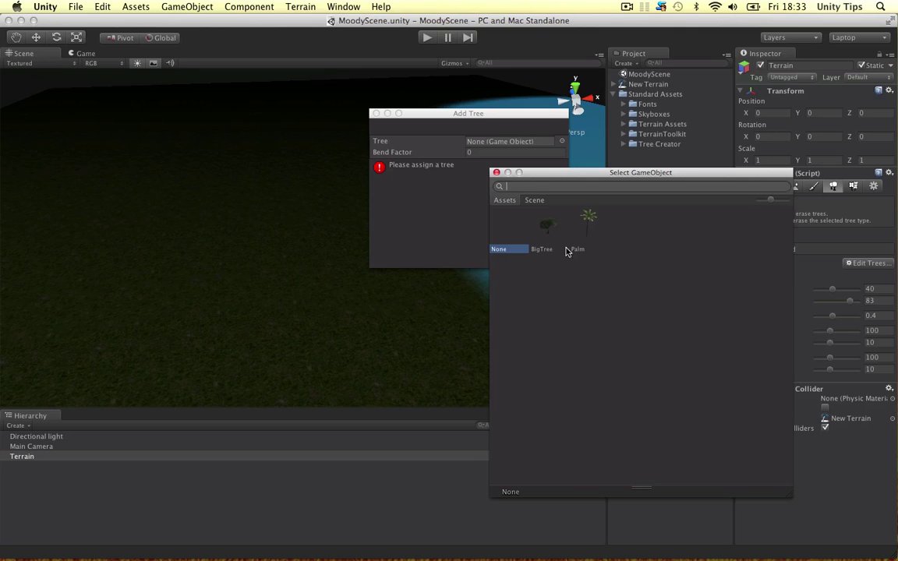
pyautogui.doubleClick(543, 250)
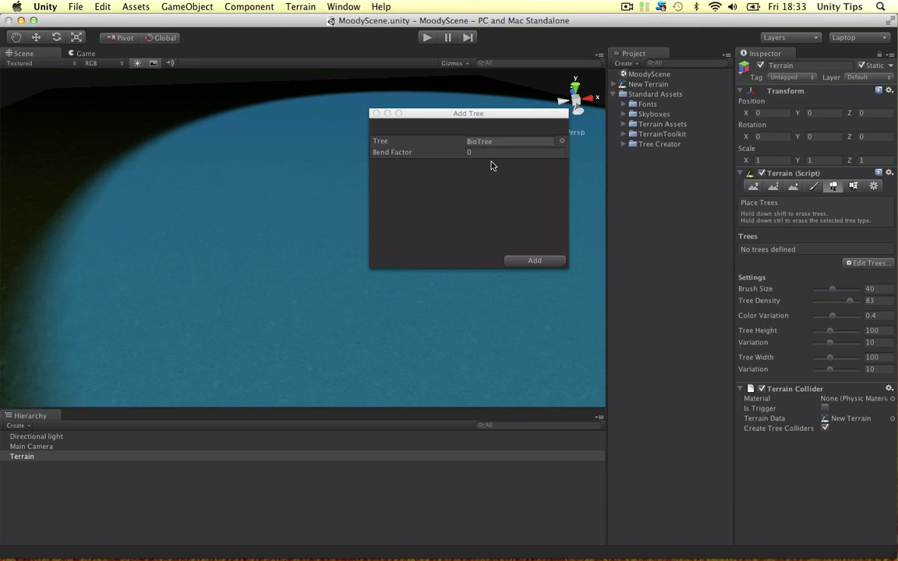
pyautogui.click(533, 261)
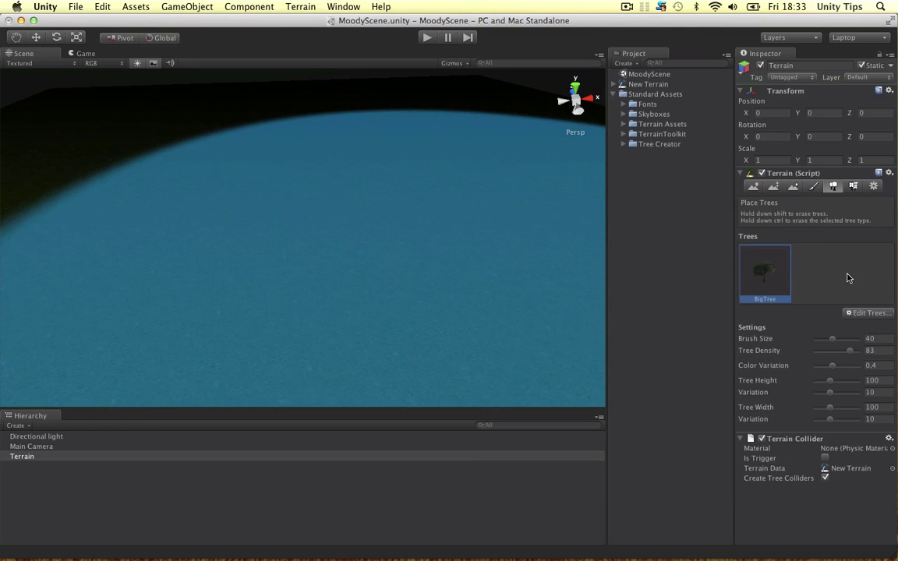
# Set the tree brush size to 1 and plant a single big tree on the terrain
pyautogui.moveTo(830, 343); pyautogui.dragTo(815, 343)
pyautogui.scroll(-3, 362, 205)
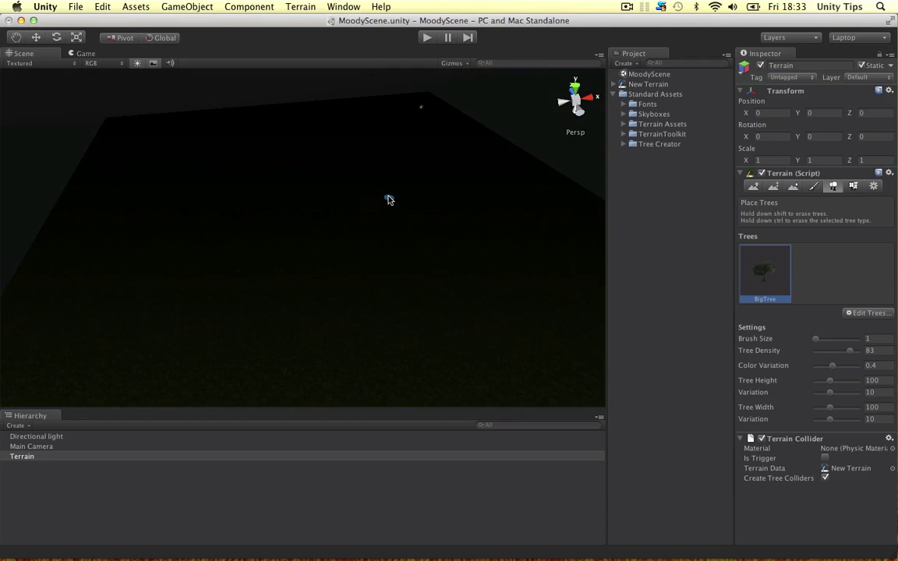
pyautogui.scroll(3, 350, 207)
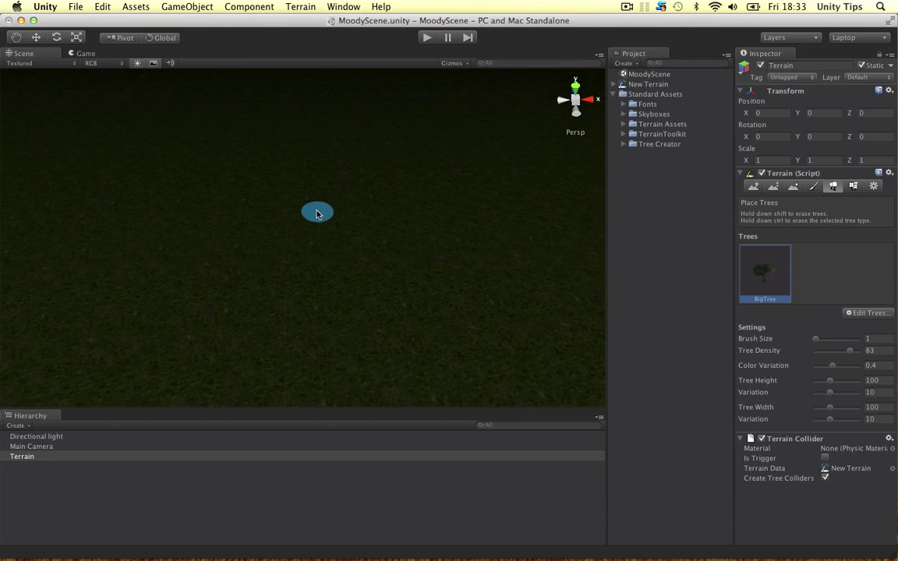
pyautogui.click(346, 223)
pyautogui.keyDown('alt'); pyautogui.moveTo(465, 217); pyautogui.dragTo(428, 199); pyautogui.keyUp('alt')
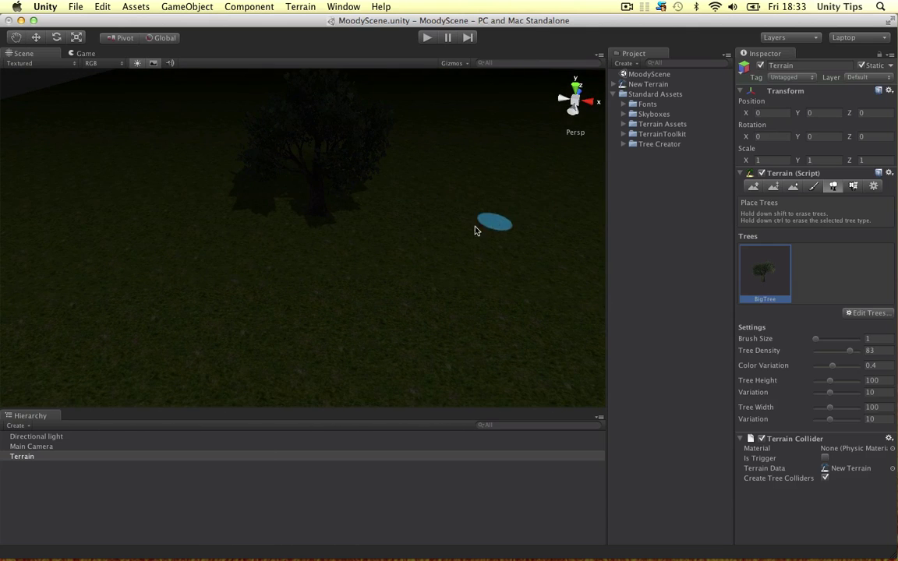
# Rotate the Directional light to about X 24.6, Y -119.6, Z -35.1, low and slanting
pyautogui.click(18, 437)
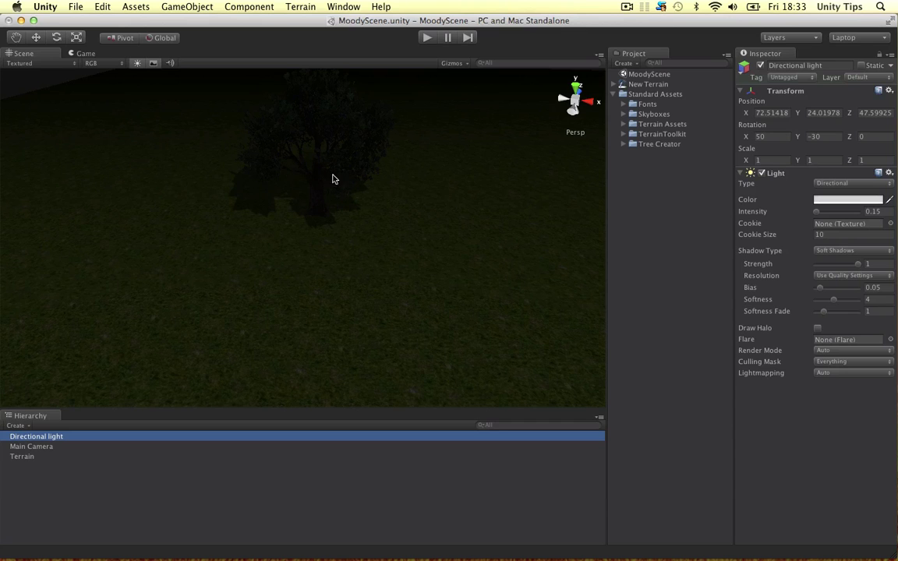
pyautogui.press('f')
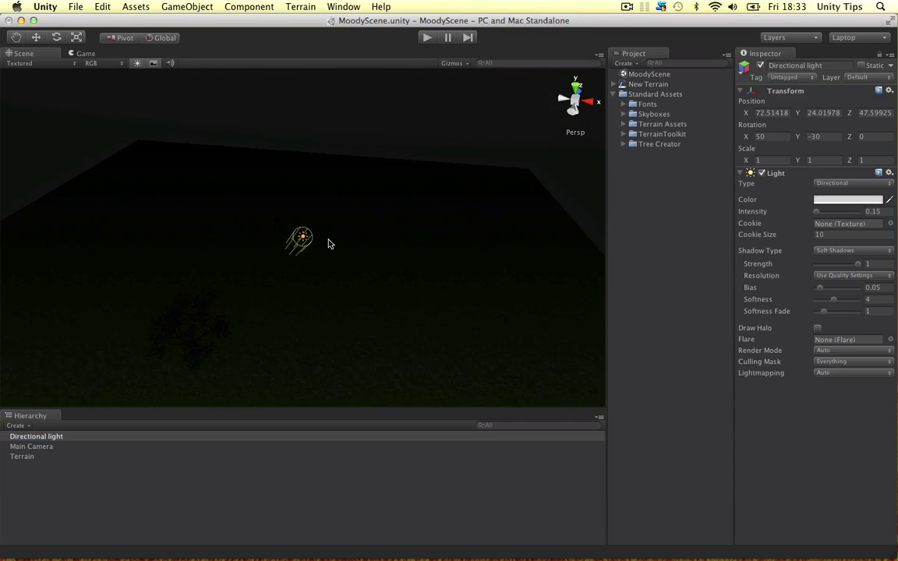
pyautogui.keyDown('alt'); pyautogui.moveTo(273, 275); pyautogui.dragTo(348, 250); pyautogui.keyUp('alt')
pyautogui.press('e')
pyautogui.keyDown('alt'); pyautogui.moveTo(392, 215); pyautogui.dragTo(332, 301); pyautogui.keyUp('alt')
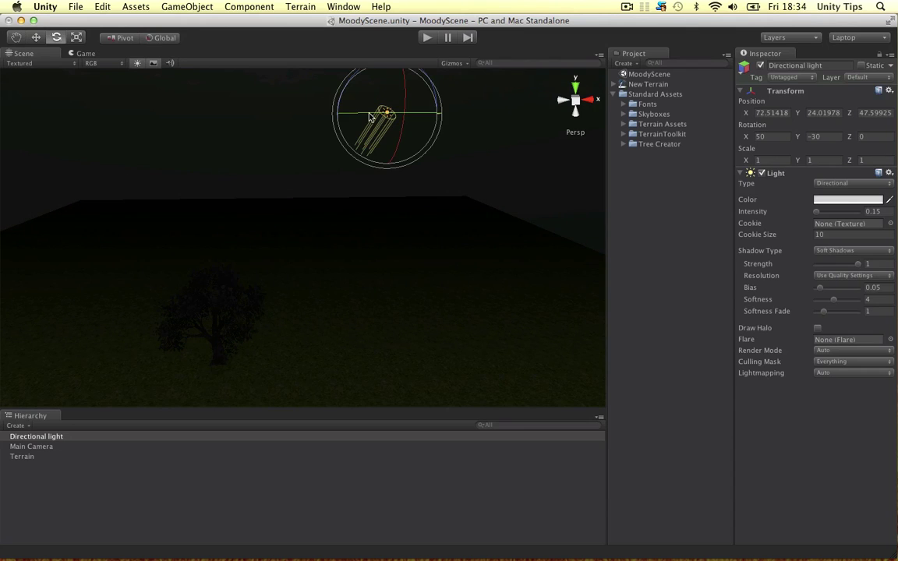
pyautogui.moveTo(370, 117); pyautogui.dragTo(477, 115)
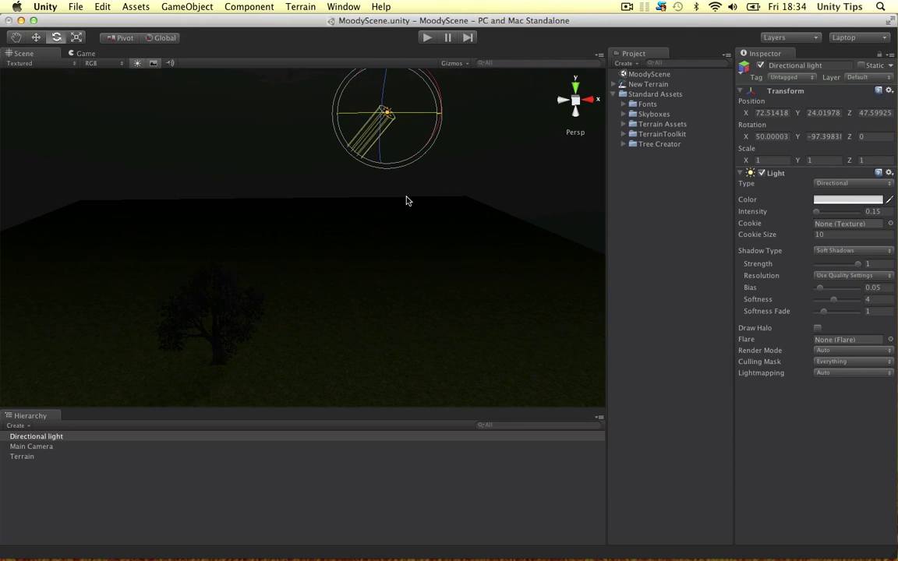
pyautogui.keyDown('alt'); pyautogui.moveTo(290, 344); pyautogui.dragTo(261, 327); pyautogui.keyUp('alt')
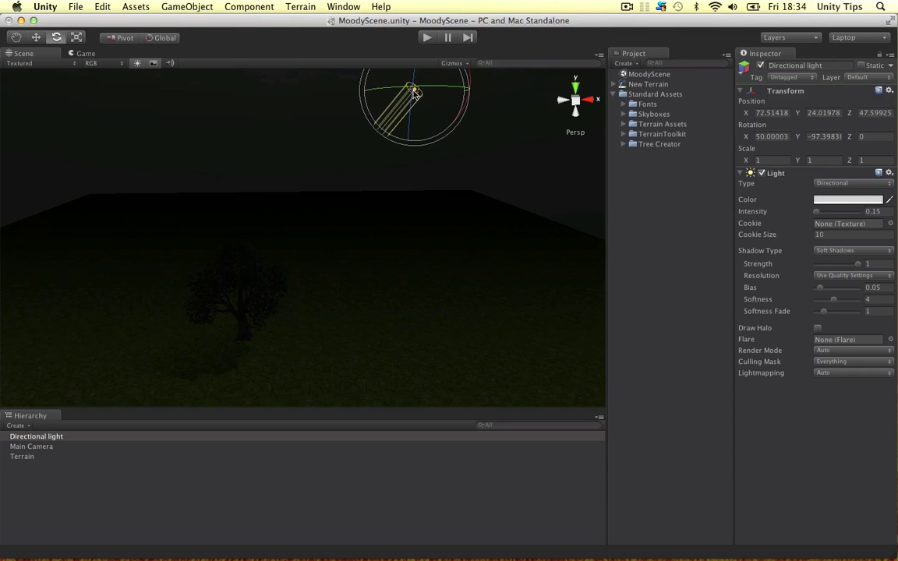
pyautogui.moveTo(411, 104); pyautogui.dragTo(390, 36)
# Inspect the tree's long shadow across the grass and toggle Scene lighting
pyautogui.keyDown('alt'); pyautogui.moveTo(375, 198); pyautogui.dragTo(501, 88); pyautogui.keyUp('alt')
pyautogui.keyDown('alt'); pyautogui.moveTo(268, 266); pyautogui.dragTo(313, 242); pyautogui.keyUp('alt')
pyautogui.keyDown('alt'); pyautogui.moveTo(366, 238); pyautogui.dragTo(303, 290); pyautogui.keyUp('alt')
pyautogui.scroll(5, 320, 237)
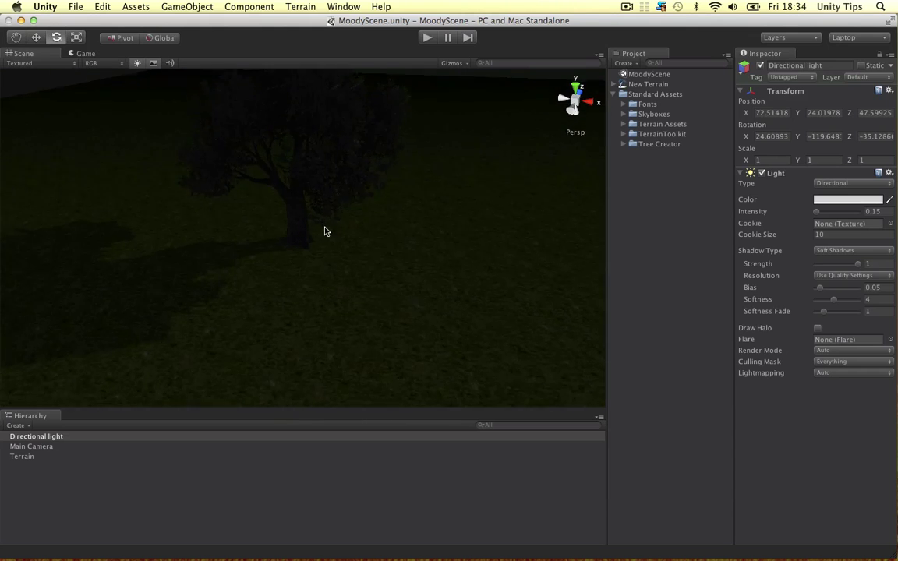
pyautogui.click(138, 64)
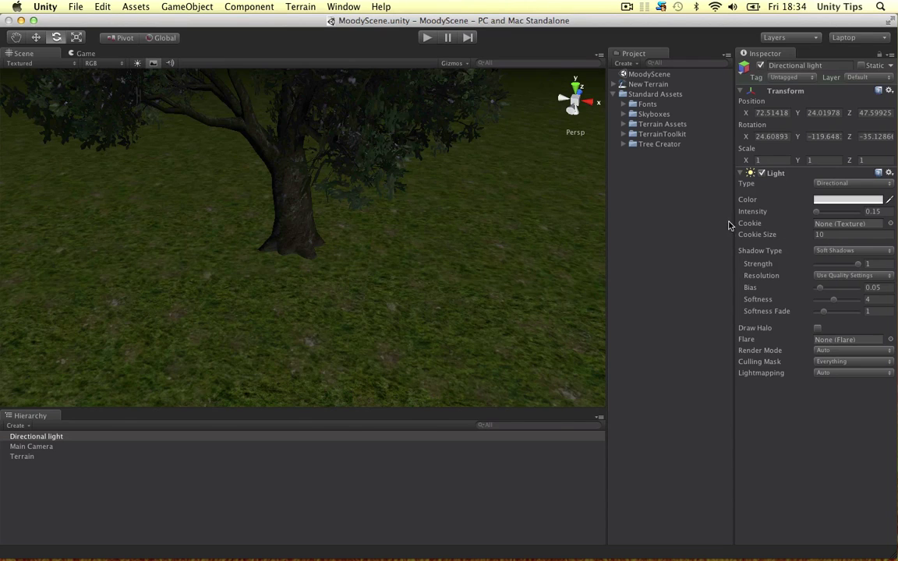
# Add Grass2 as a grass texture detail in the Terrain's Paint Details
pyautogui.click(23, 457)
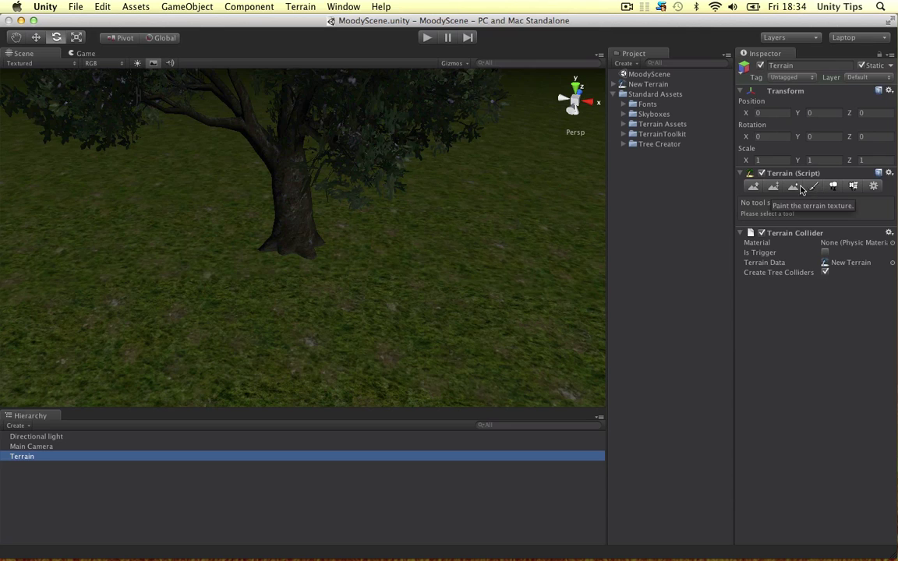
pyautogui.click(853, 186)
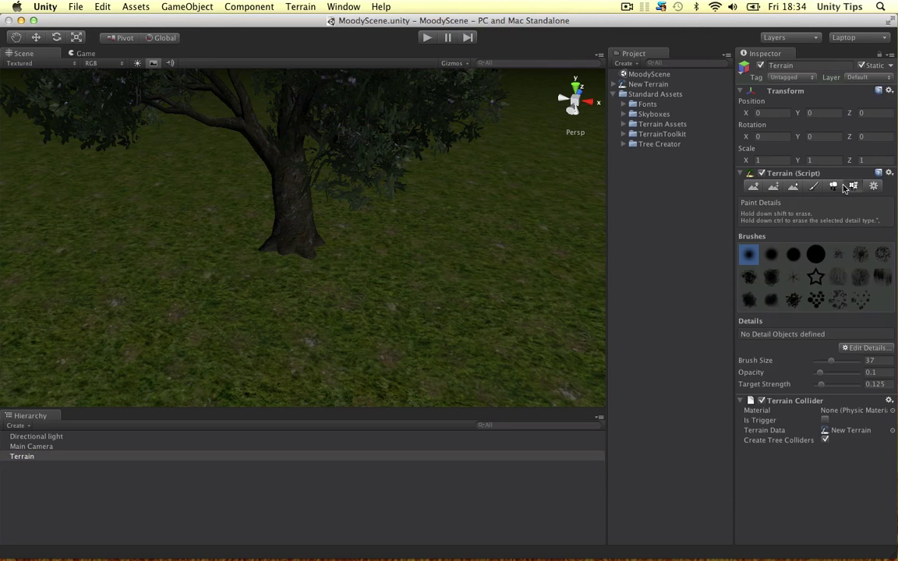
pyautogui.click(853, 348)
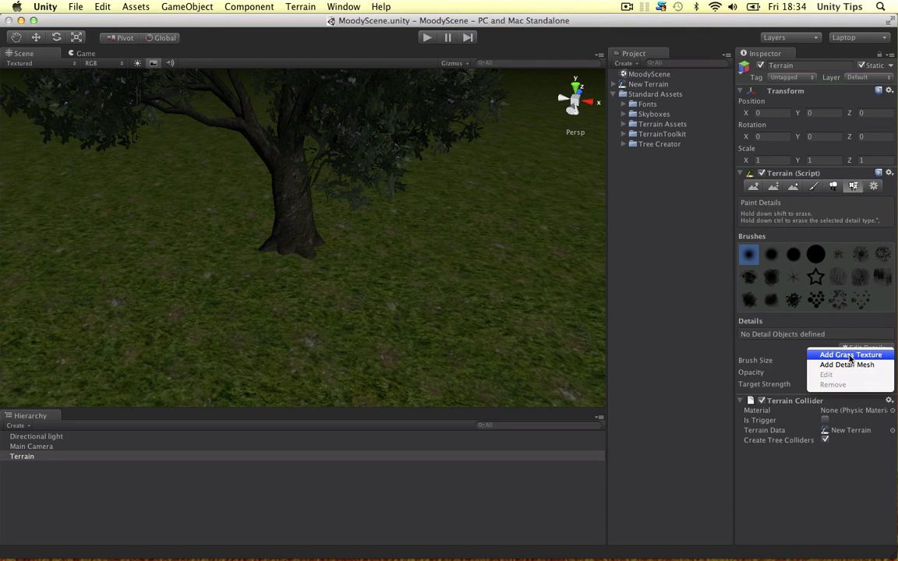
pyautogui.click(842, 355)
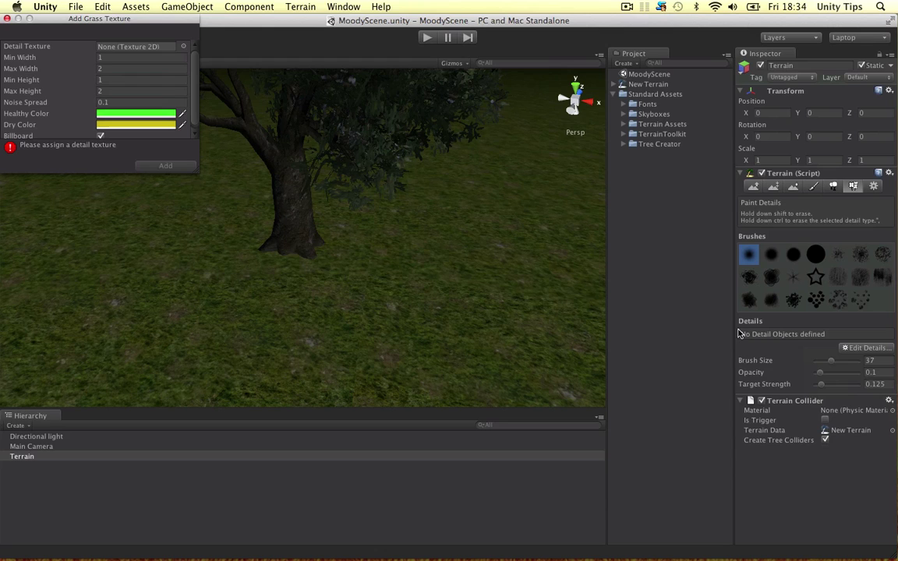
pyautogui.click(183, 47)
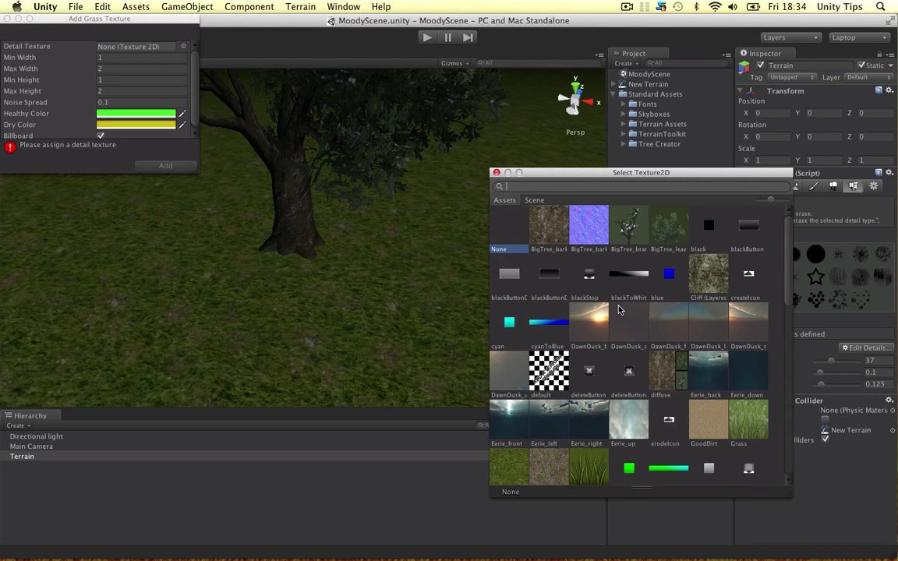
pyautogui.scroll(-5, 620, 311)
pyautogui.write('grass')
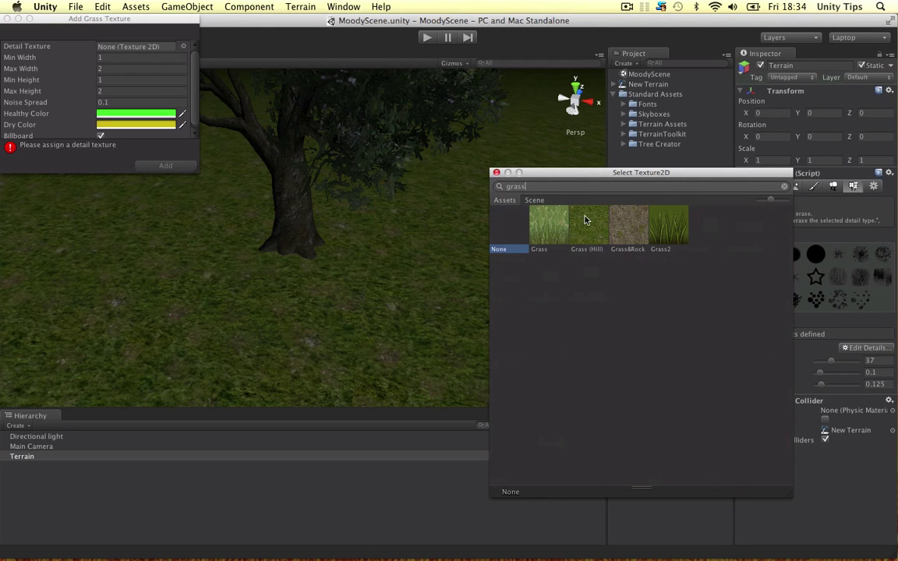
pyautogui.doubleClick(666, 224)
pyautogui.click(165, 165)
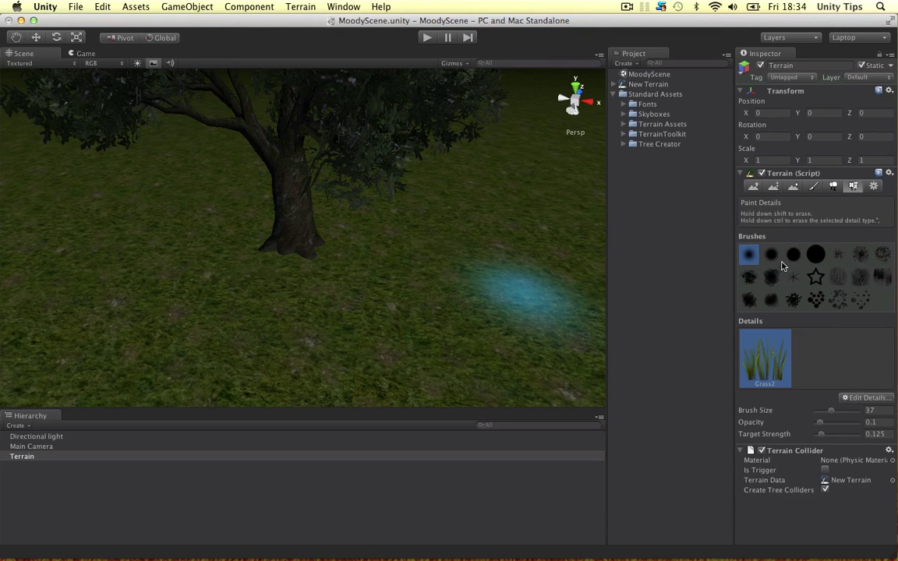
# Set detail brush size 1 and opacity 0.03, then paint grass tufts beside the trunk
pyautogui.moveTo(831, 413); pyautogui.dragTo(758, 411)
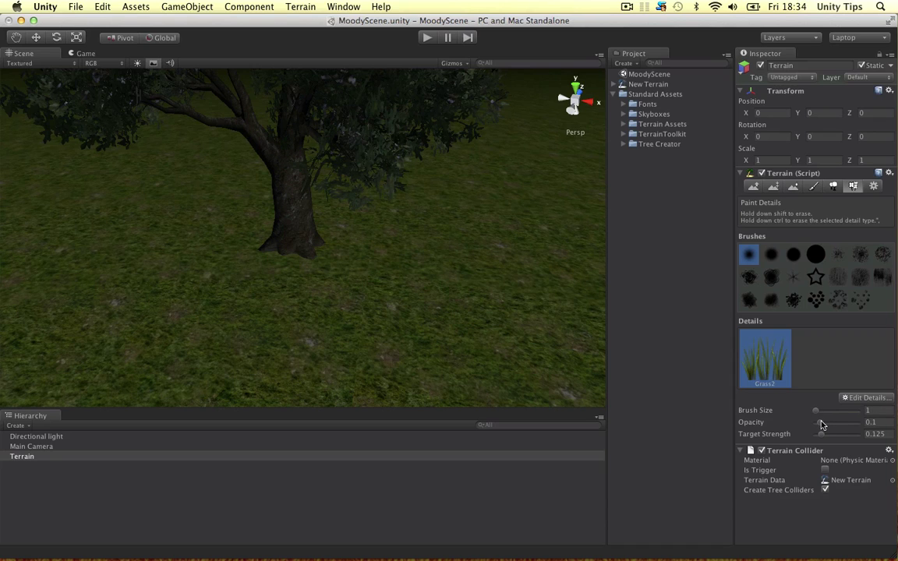
pyautogui.moveTo(818, 425); pyautogui.dragTo(815, 423)
pyautogui.keyDown('alt'); pyautogui.moveTo(421, 273); pyautogui.dragTo(347, 276); pyautogui.keyUp('alt')
pyautogui.keyDown('alt'); pyautogui.moveTo(443, 258); pyautogui.dragTo(448, 267); pyautogui.keyUp('alt')
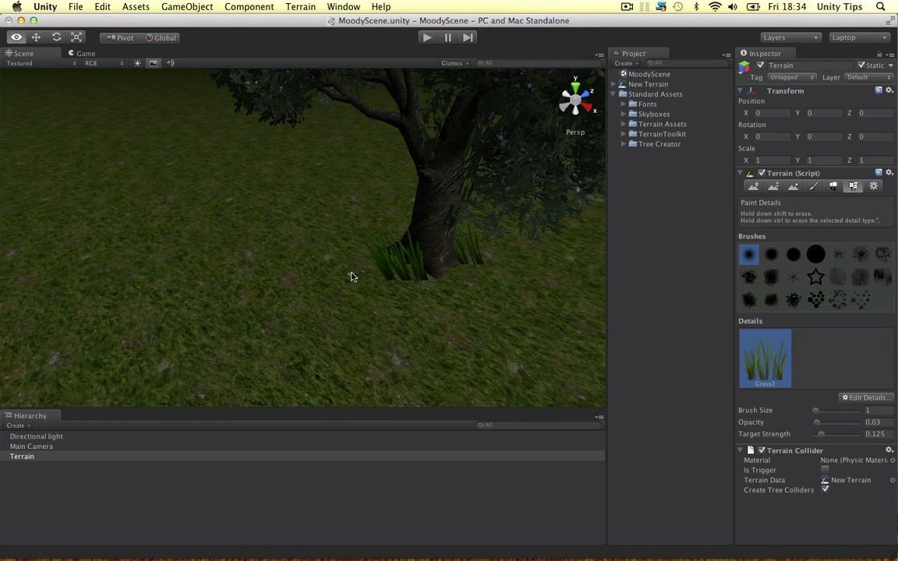
pyautogui.keyDown('alt'); pyautogui.moveTo(371, 277); pyautogui.dragTo(81, 320); pyautogui.keyUp('alt')
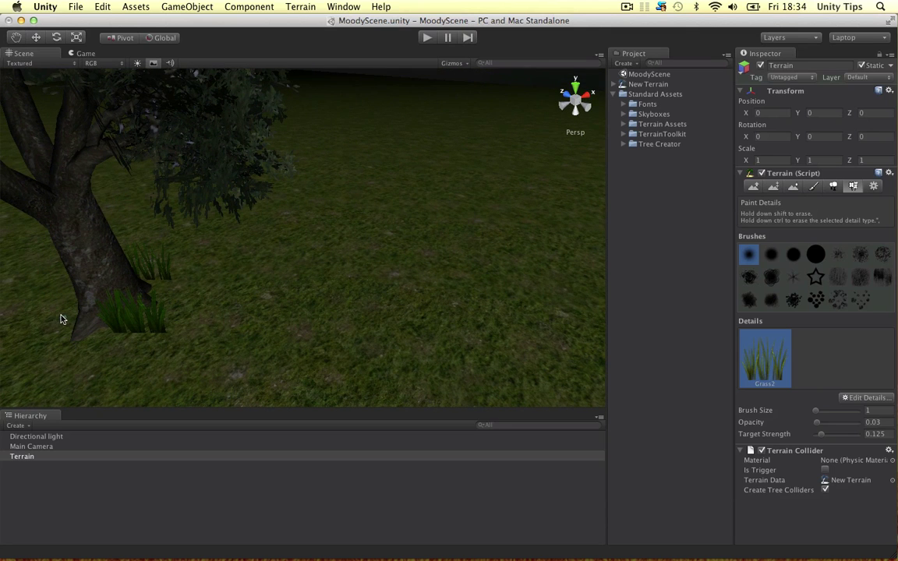
pyautogui.click(60, 316)
pyautogui.moveTo(244, 283)
pyautogui.keyDown('alt'); pyautogui.mouseDown()
pyautogui.moveTo(138, 278)
pyautogui.moveTo(406, 282)
pyautogui.moveTo(355, 281)
pyautogui.mouseUp(); pyautogui.keyUp('alt')
pyautogui.keyDown('alt'); pyautogui.moveTo(427, 284); pyautogui.dragTo(397, 266); pyautogui.keyUp('alt')
pyautogui.keyDown('alt'); pyautogui.moveTo(463, 298); pyautogui.dragTo(456, 276); pyautogui.keyUp('alt')
# Start adding a terrain detail mesh twice, cancelling both attempts
pyautogui.click(872, 399)
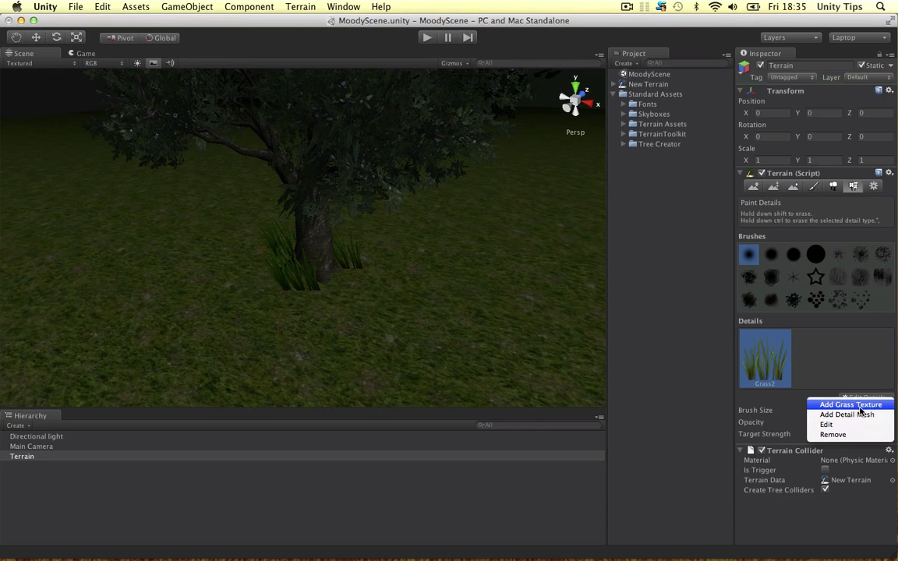
pyautogui.click(857, 415)
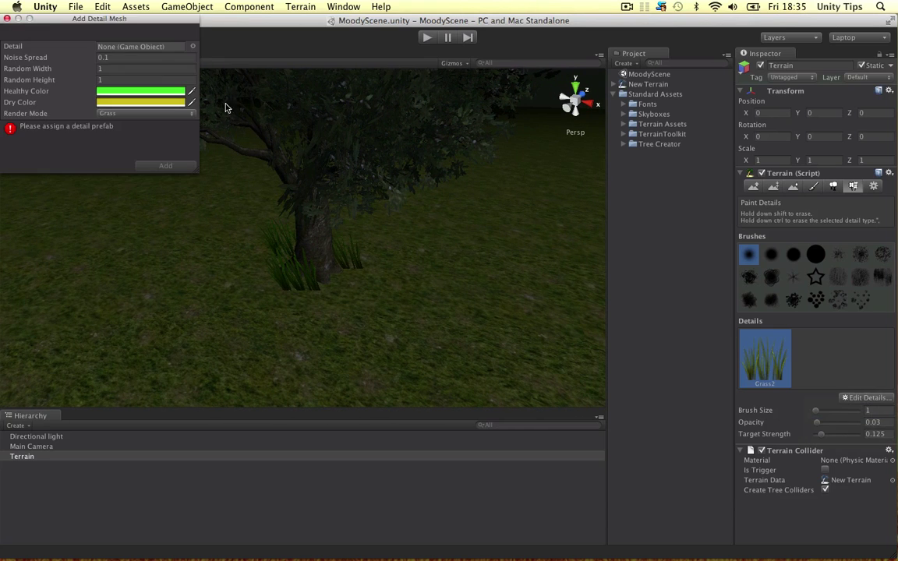
pyautogui.click(191, 48)
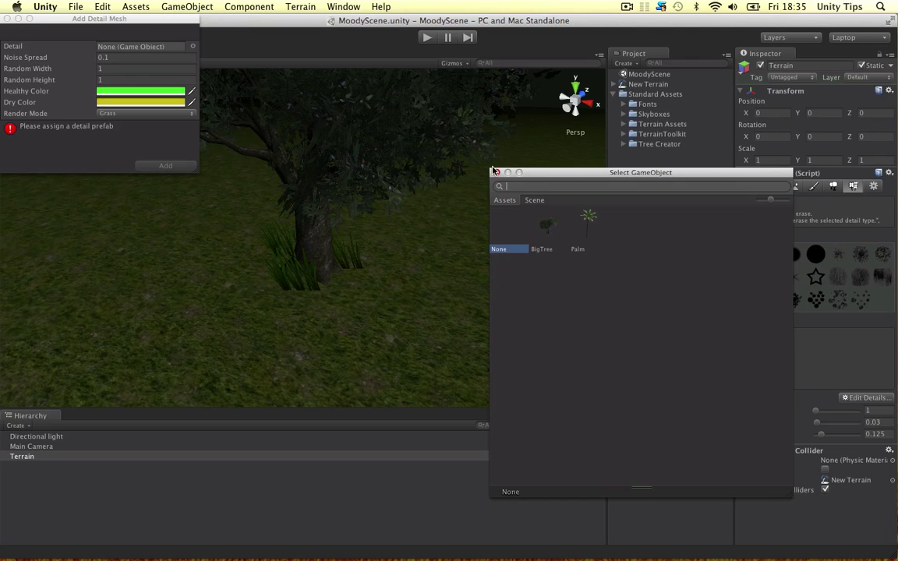
pyautogui.click(494, 173)
pyautogui.click(7, 18)
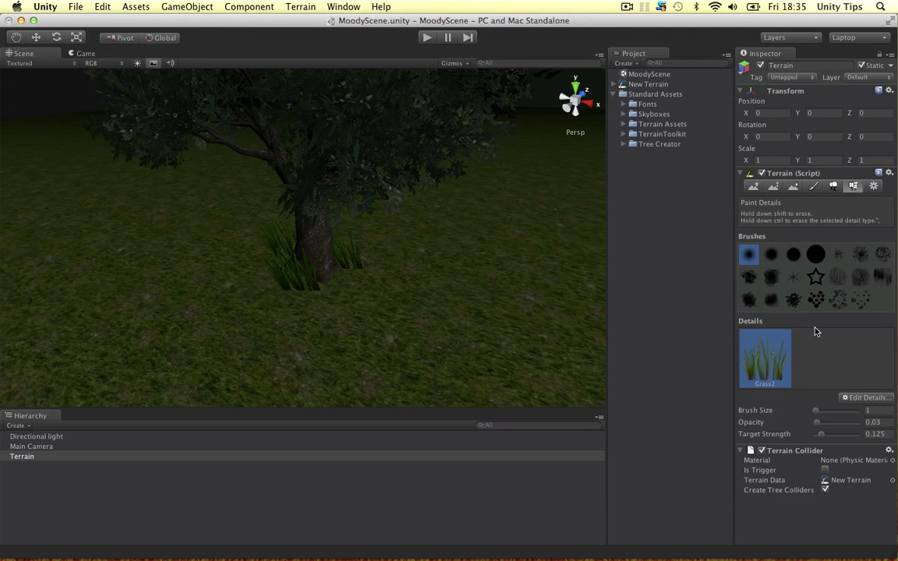
pyautogui.click(867, 397)
pyautogui.click(865, 415)
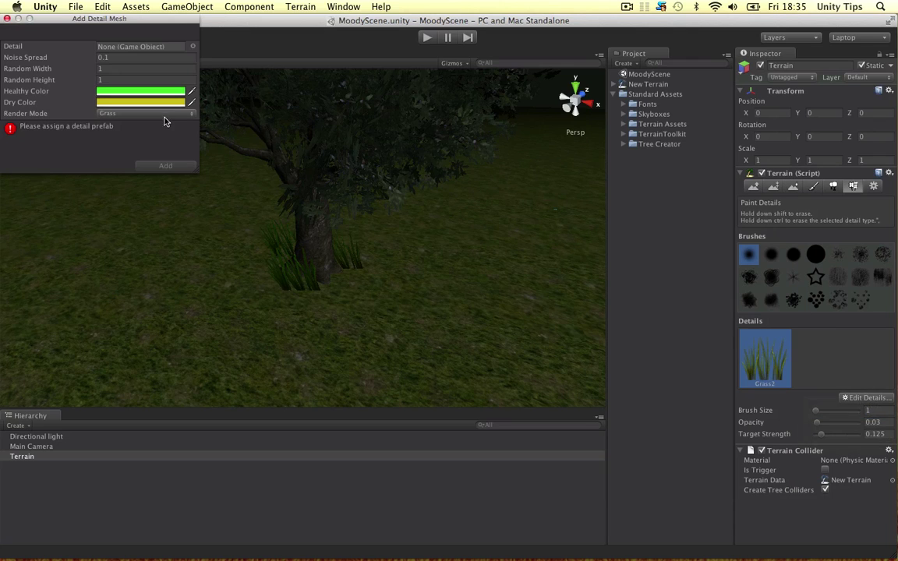
pyautogui.click(7, 19)
# Add BigTree_branches as a grass texture detail and select it for painting
pyautogui.click(873, 398)
pyautogui.click(857, 404)
pyautogui.click(180, 46)
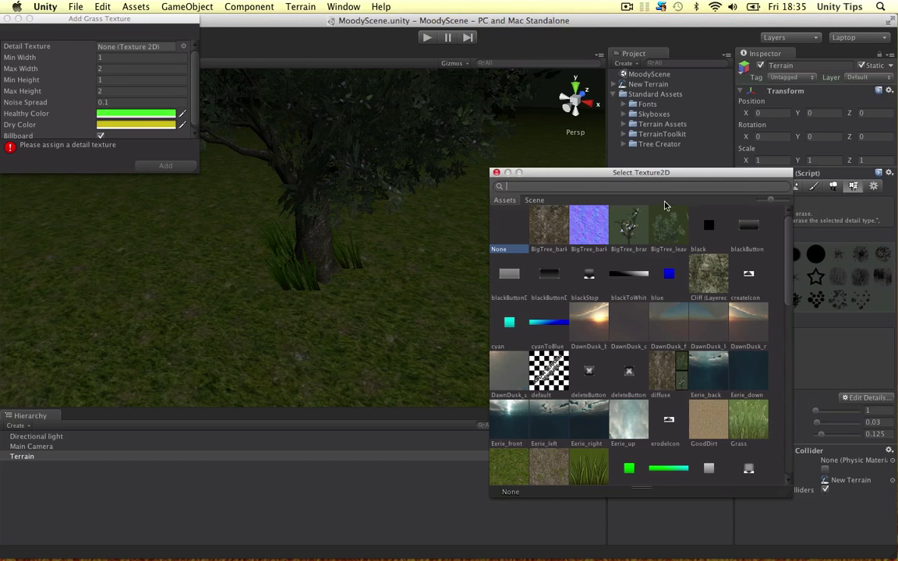
pyautogui.scroll(-2, 657, 243)
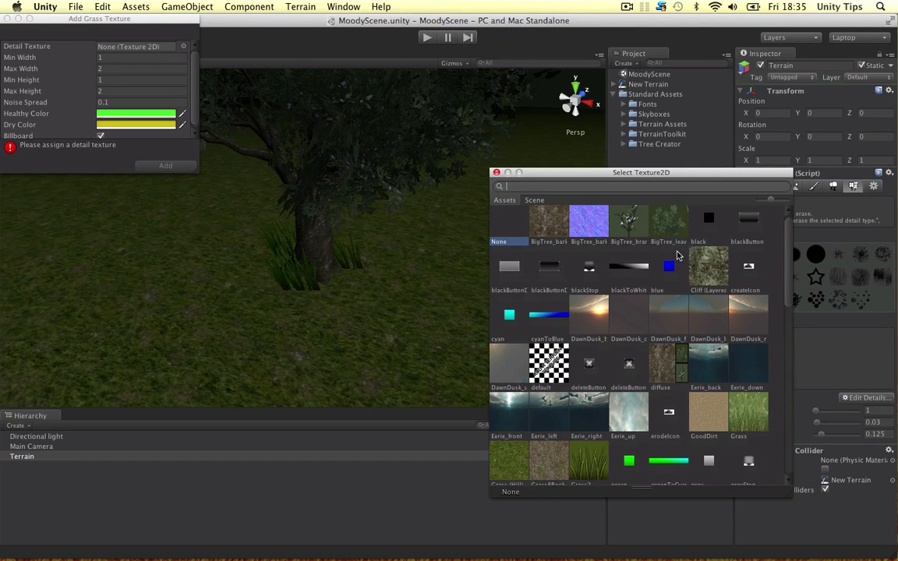
pyautogui.scroll(2, 659, 249)
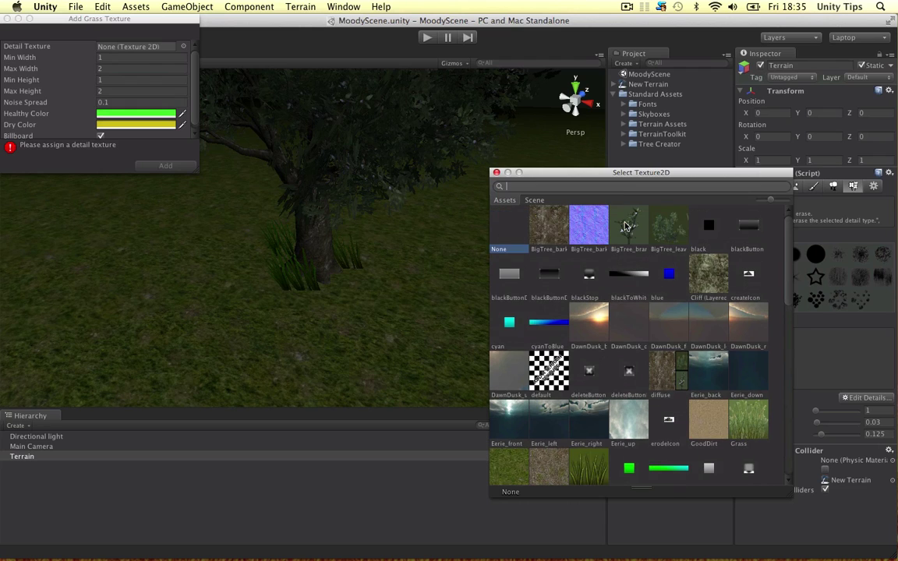
pyautogui.doubleClick(625, 226)
pyautogui.click(166, 165)
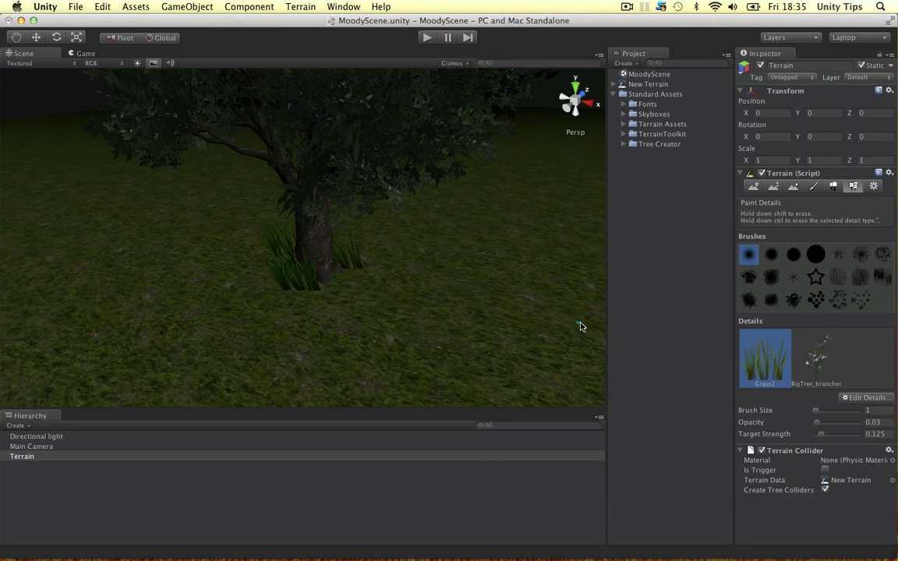
pyautogui.click(826, 359)
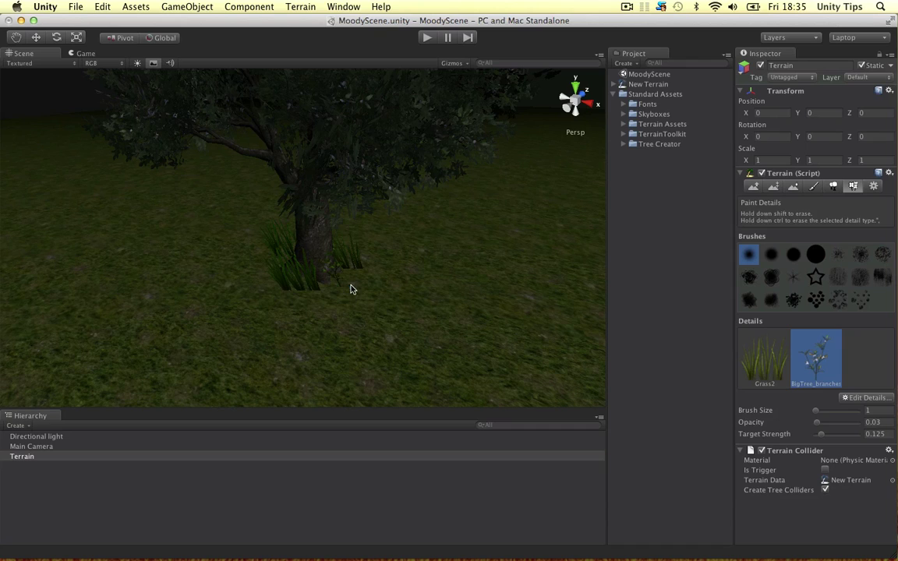
pyautogui.moveTo(444, 293); pyautogui.dragTo(337, 264, button='right')
pyautogui.moveTo(218, 253); pyautogui.dragTo(102, 286, button='right')
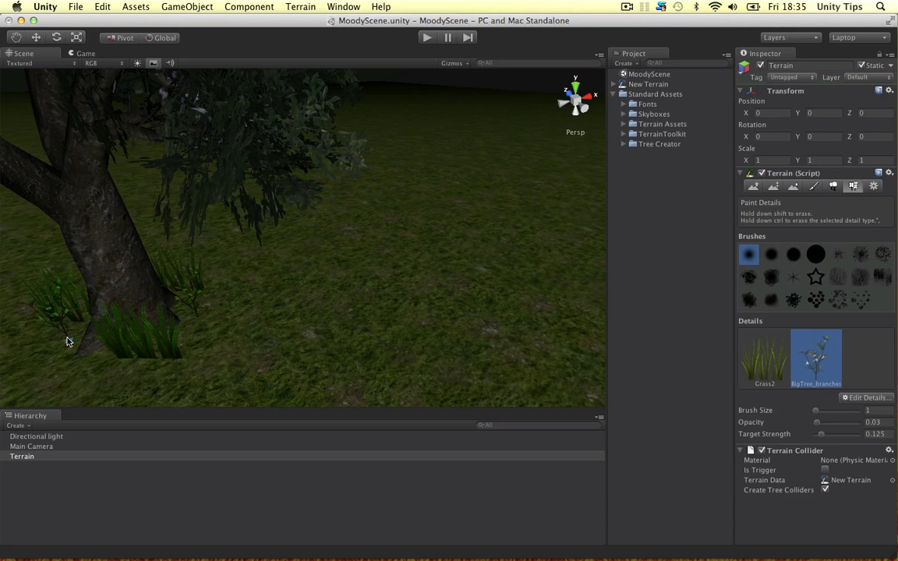
pyautogui.moveTo(249, 326); pyautogui.dragTo(347, 253, button='right')
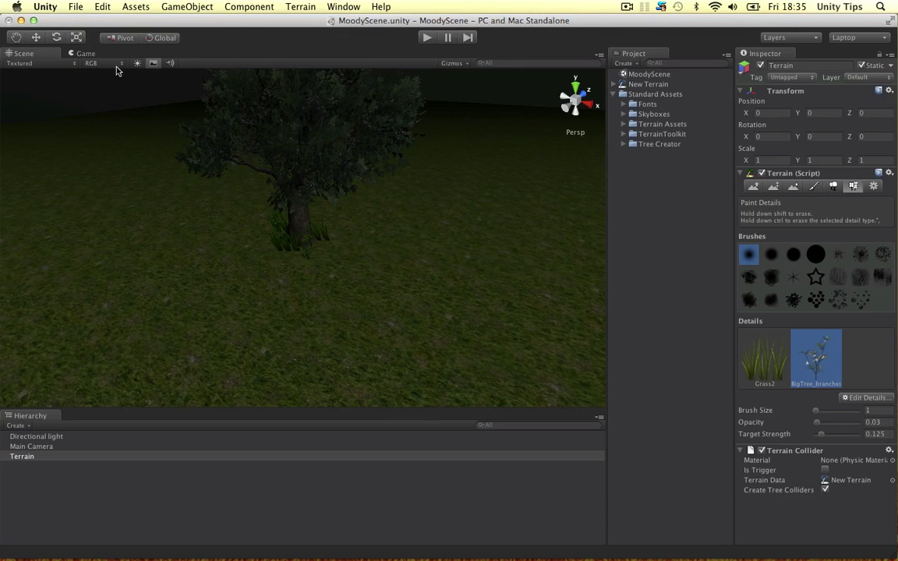
# Exit Paint Details, switch to Move then Hand tool, and orbit the view around the tree
pyautogui.press('q')
pyautogui.moveTo(387, 150)
pyautogui.mouseDown(button='right')
pyautogui.moveTo(469, 221)
pyautogui.moveTo(302, 282)
pyautogui.moveTo(323, 242)
pyautogui.moveTo(452, 240)
pyautogui.moveTo(397, 232)
pyautogui.mouseUp(button='right')
pyautogui.press('w')
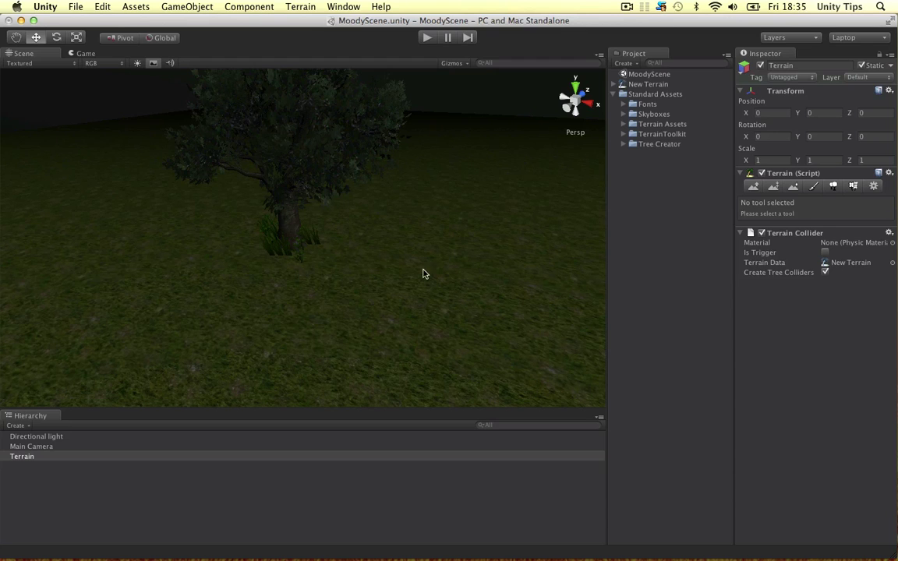
pyautogui.moveTo(374, 193); pyautogui.dragTo(417, 281, button='right')
pyautogui.press('q')
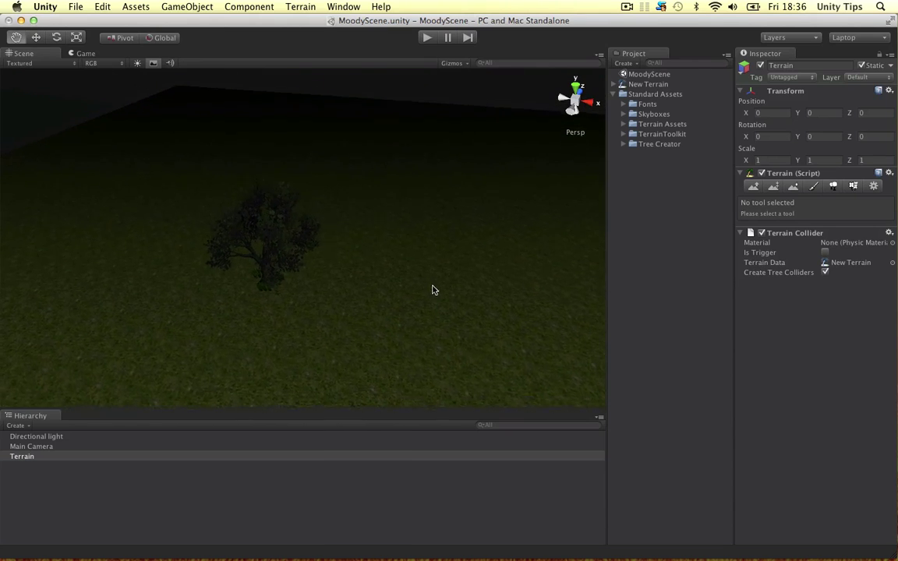
pyautogui.moveTo(435, 294); pyautogui.dragTo(430, 144, button='right')
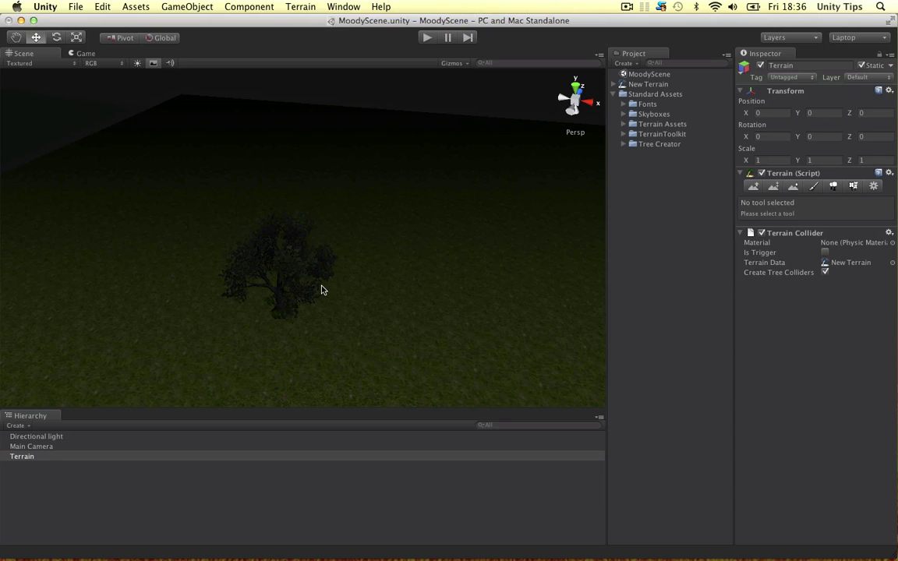
pyautogui.moveTo(407, 302); pyautogui.dragTo(333, 242, button='right')
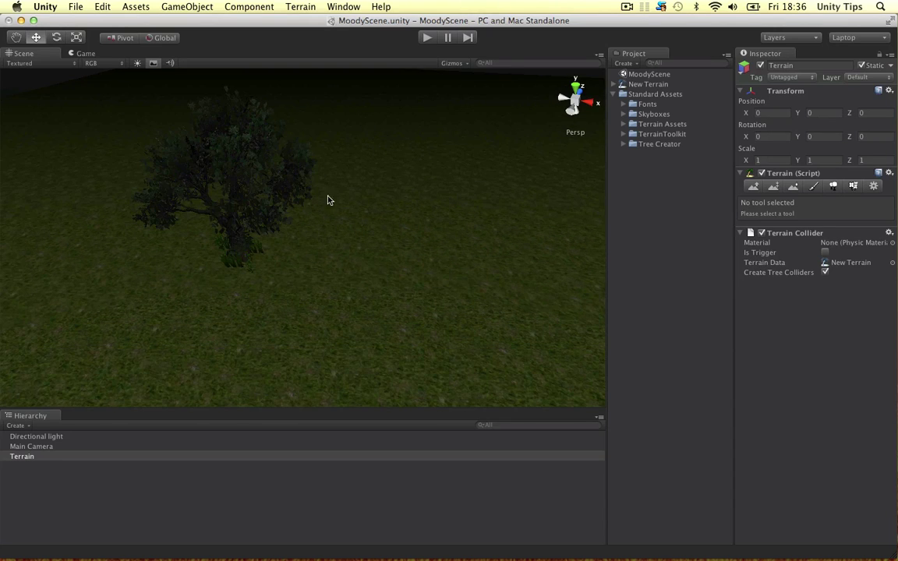